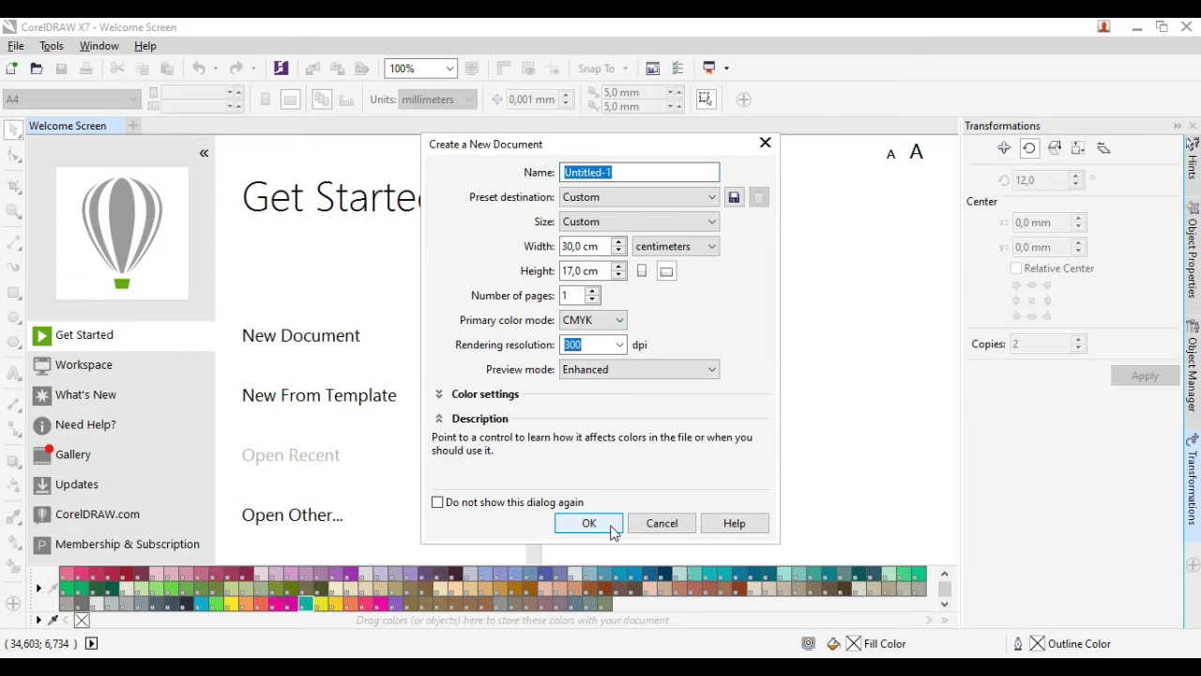
Create a new document measuring 30 cm by 30 cm, keeping CMYK colour mode and 300 dpi resolution.
left_click(600, 271)
type("30")
key("Return")
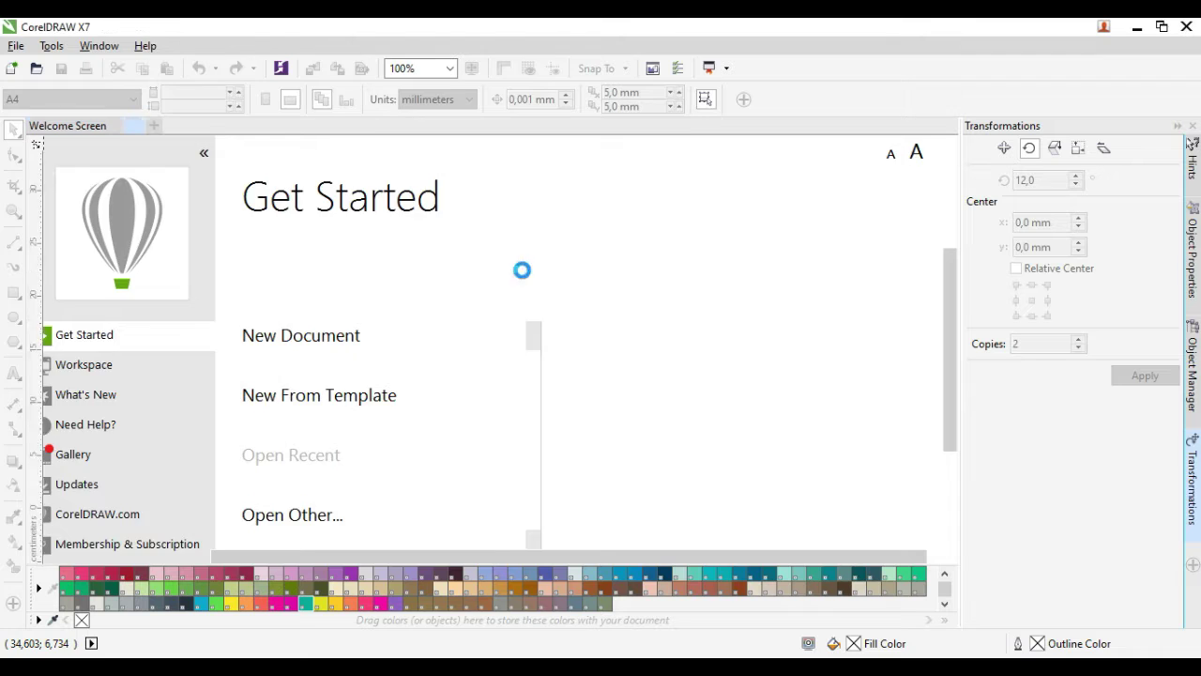
scroll(474, 349, "down", 1)
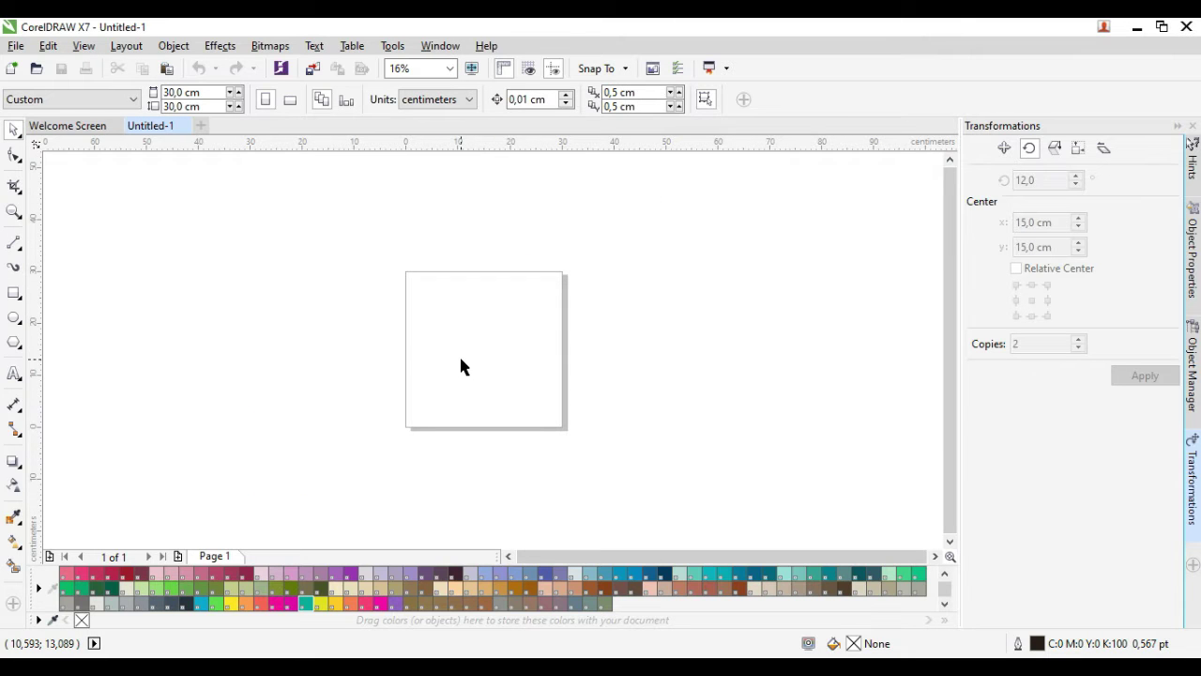
Draw a horizontal straight line about 29.3 cm long, starting near the page's middle and extending beyond its right edge.
left_click(15, 246)
scroll(606, 381, "up", 1)
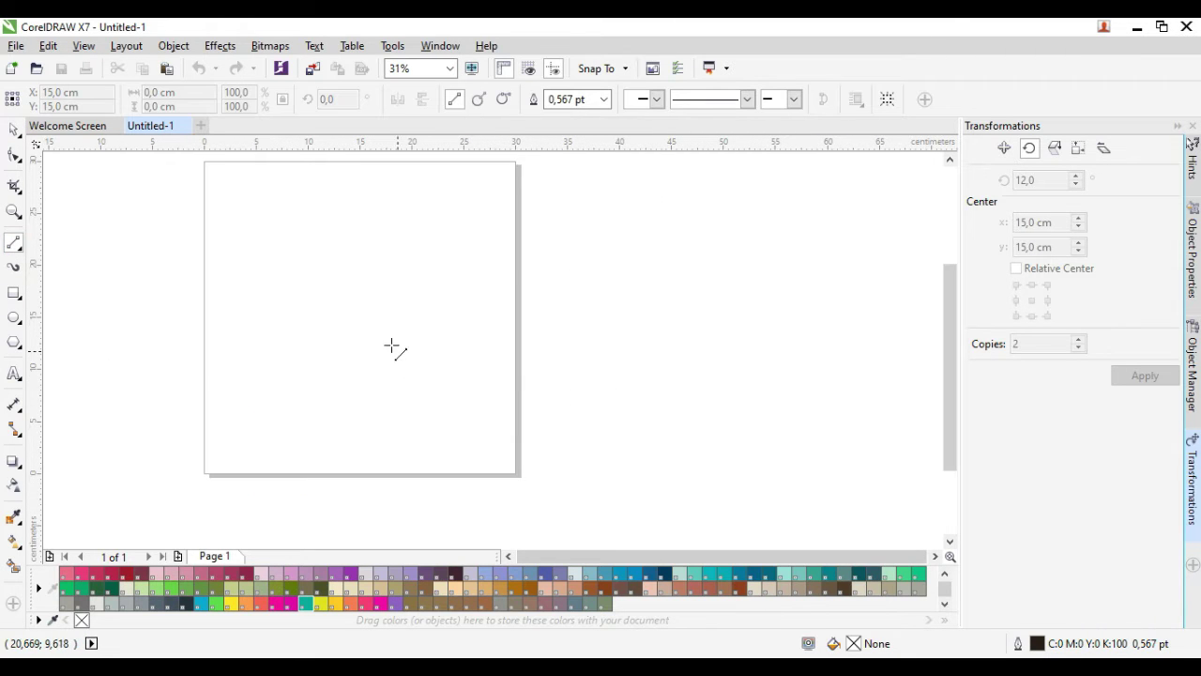
left_click(338, 307)
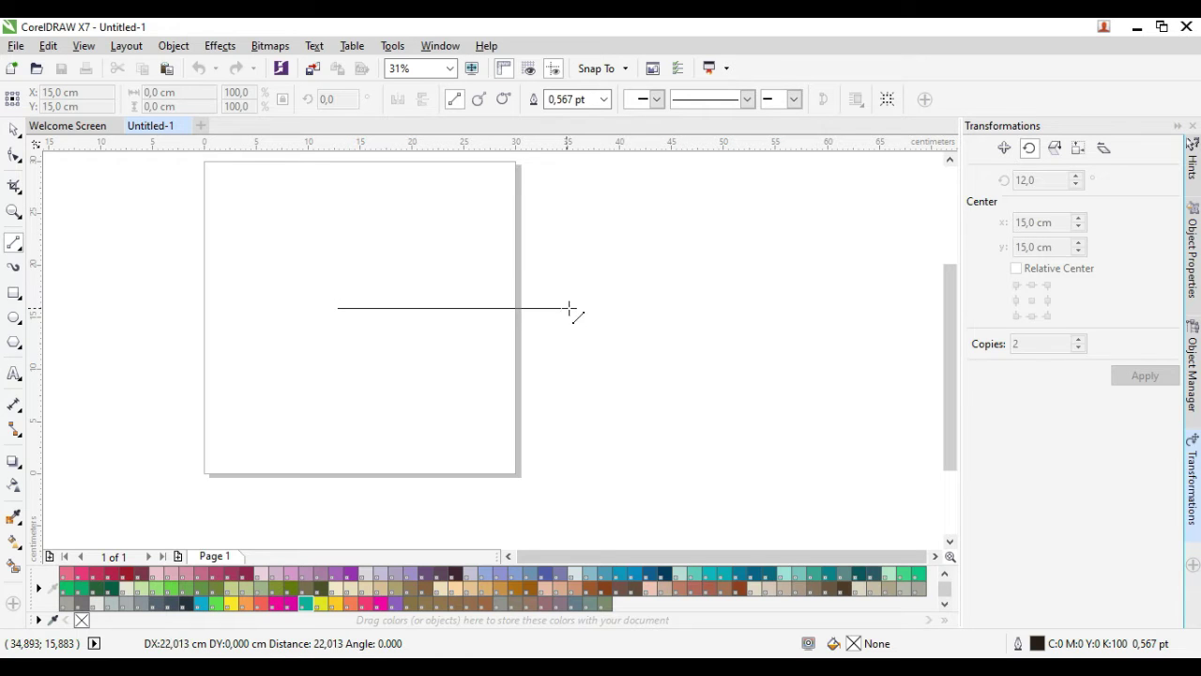
left_click(646, 307)
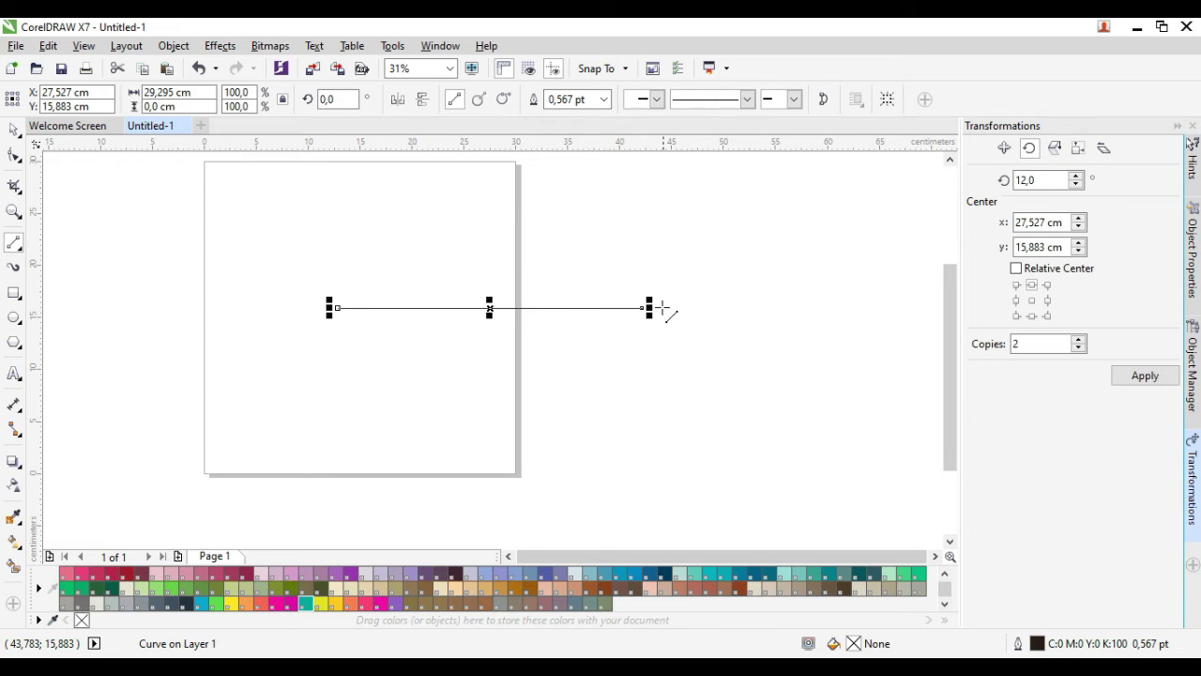
Convert the line to a curve and bend it into an S shape, dipping at the left and rising at the right.
left_click(13, 156)
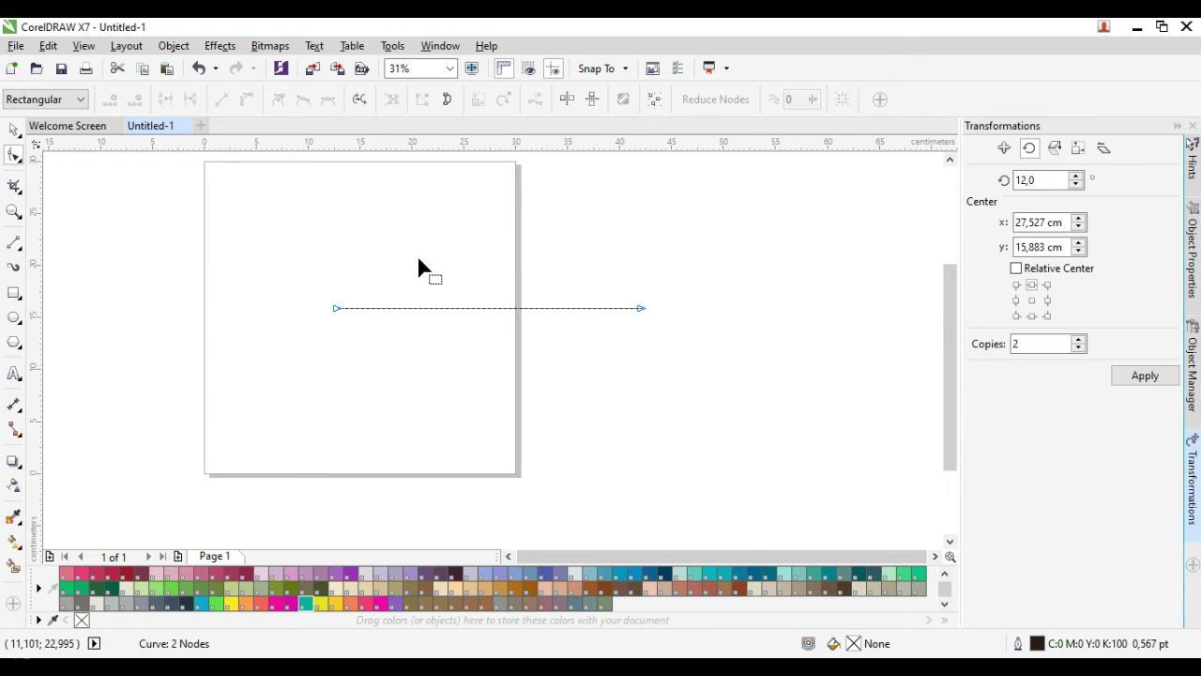
left_click(642, 309)
left_click(247, 99)
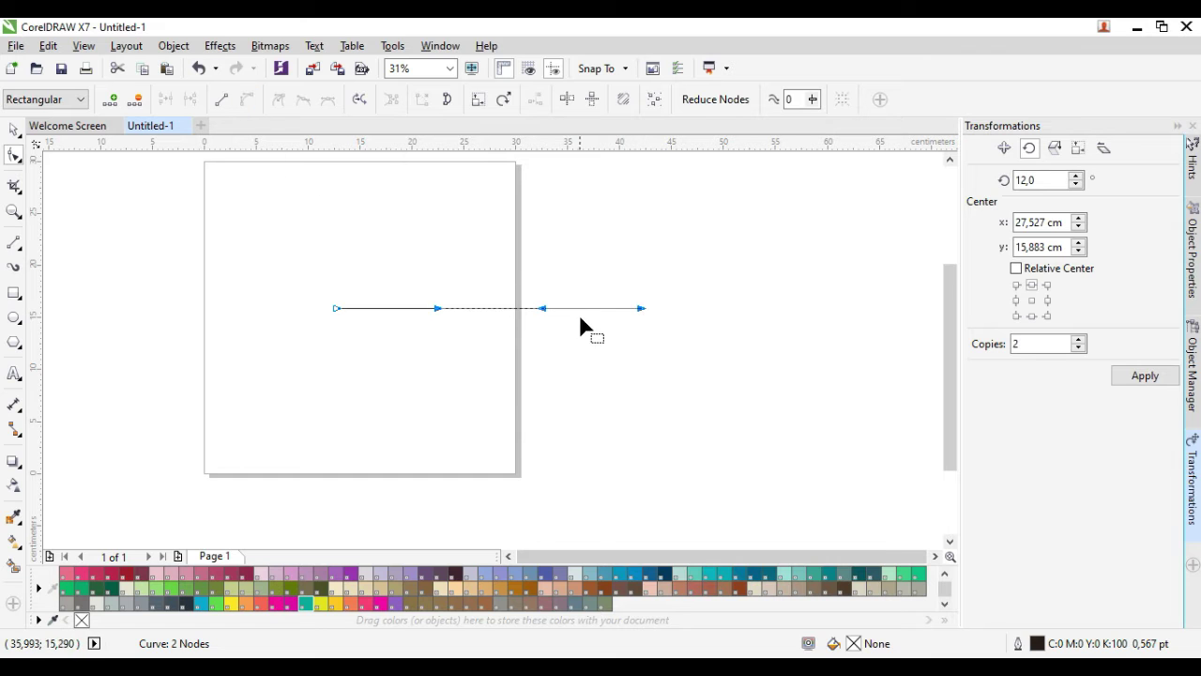
left_click_drag(540, 306, 534, 254)
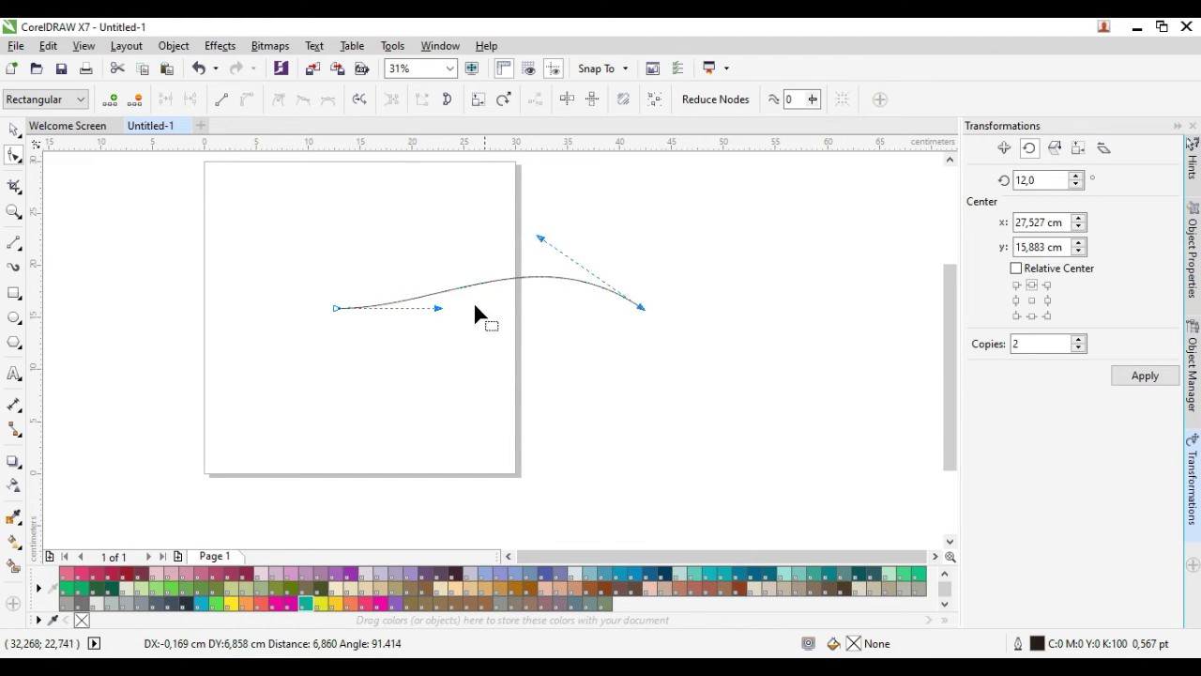
left_click_drag(435, 310, 441, 394)
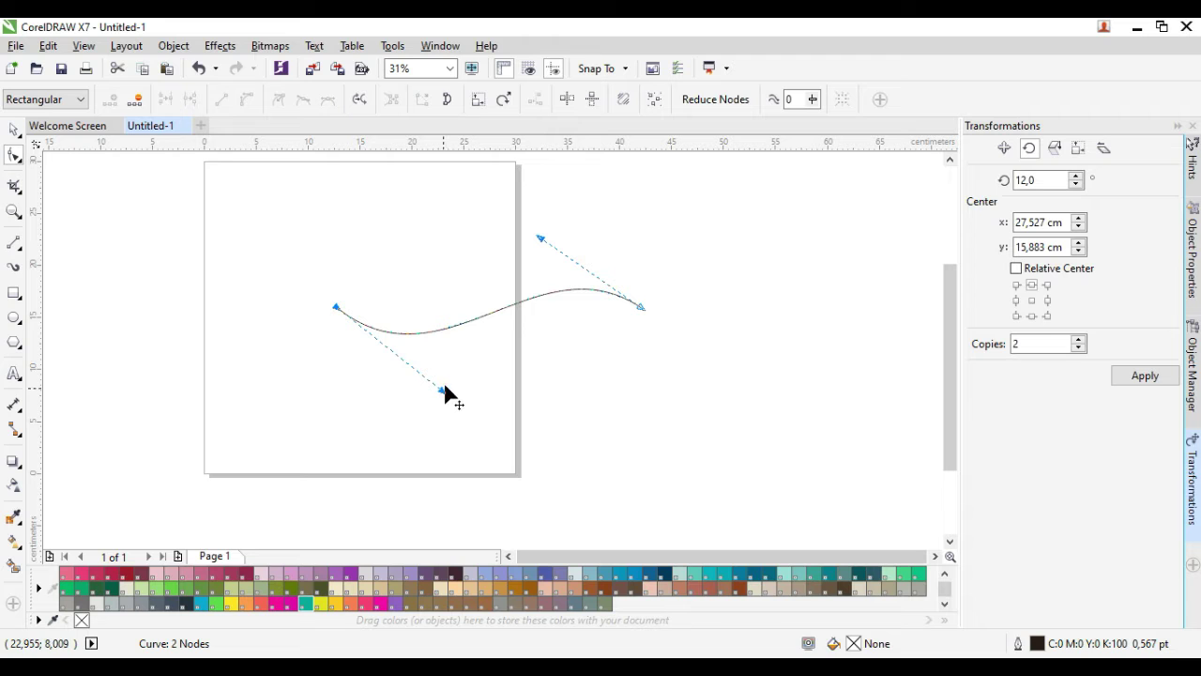
key("space")
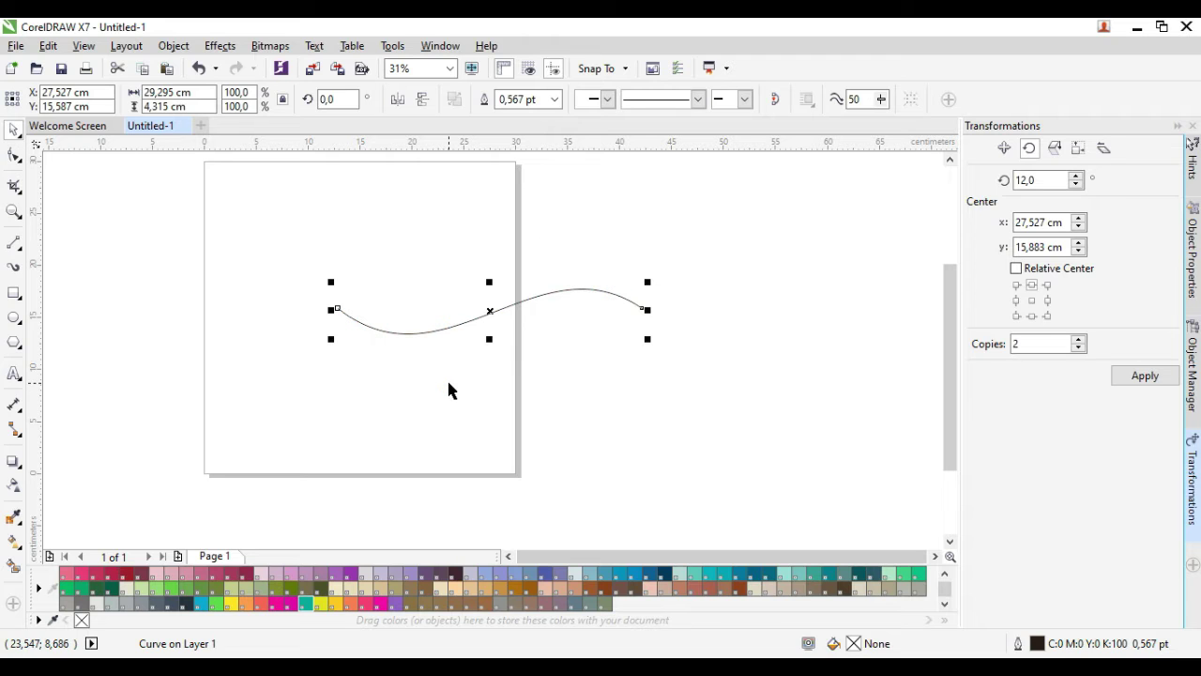
Move the S curve's rotation center onto its left endpoint and show the rotate transformation settings.
left_click(487, 315)
left_click_drag(491, 312, 336, 307)
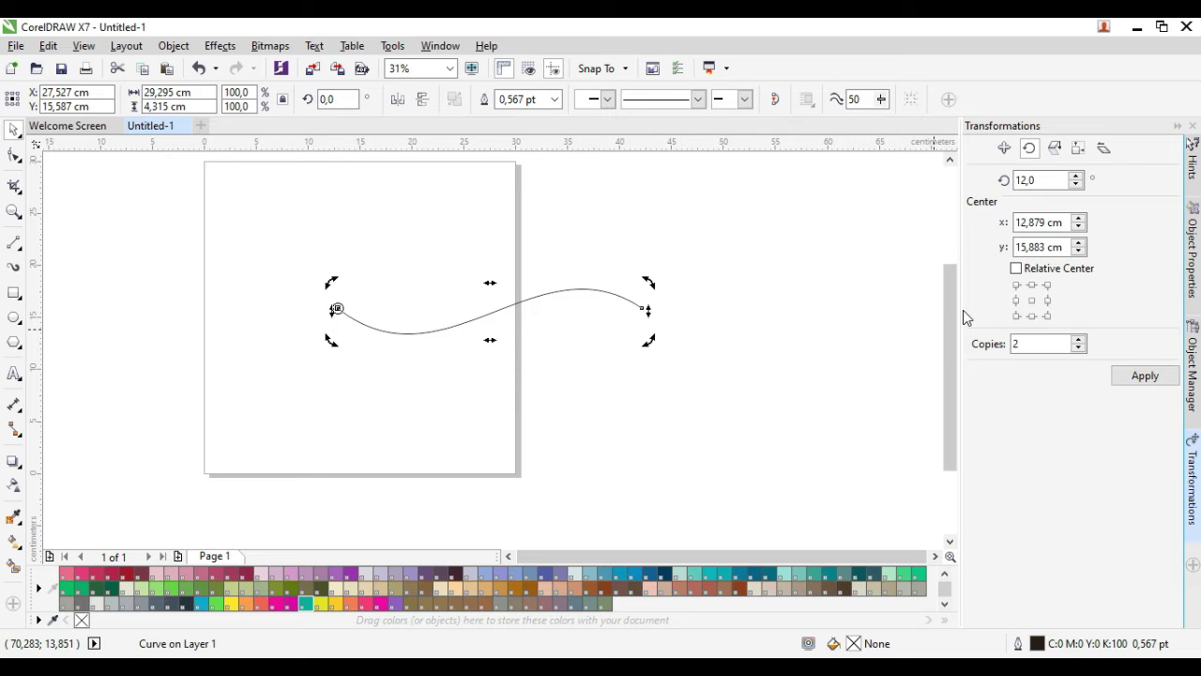
left_click(1004, 147)
left_click(1030, 148)
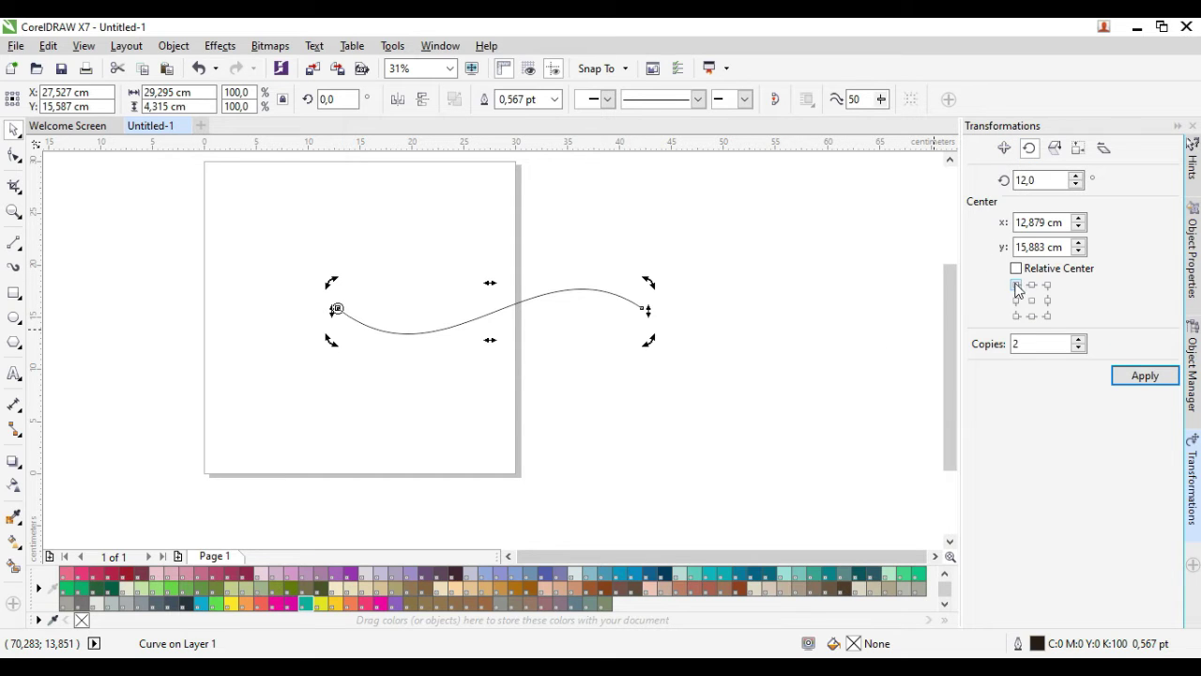
Rotate the curve by 12° with 2 copies around the upper-left corner of its bounding box, repeating until the copies form a full circle.
left_click(1153, 381)
left_click(1152, 381)
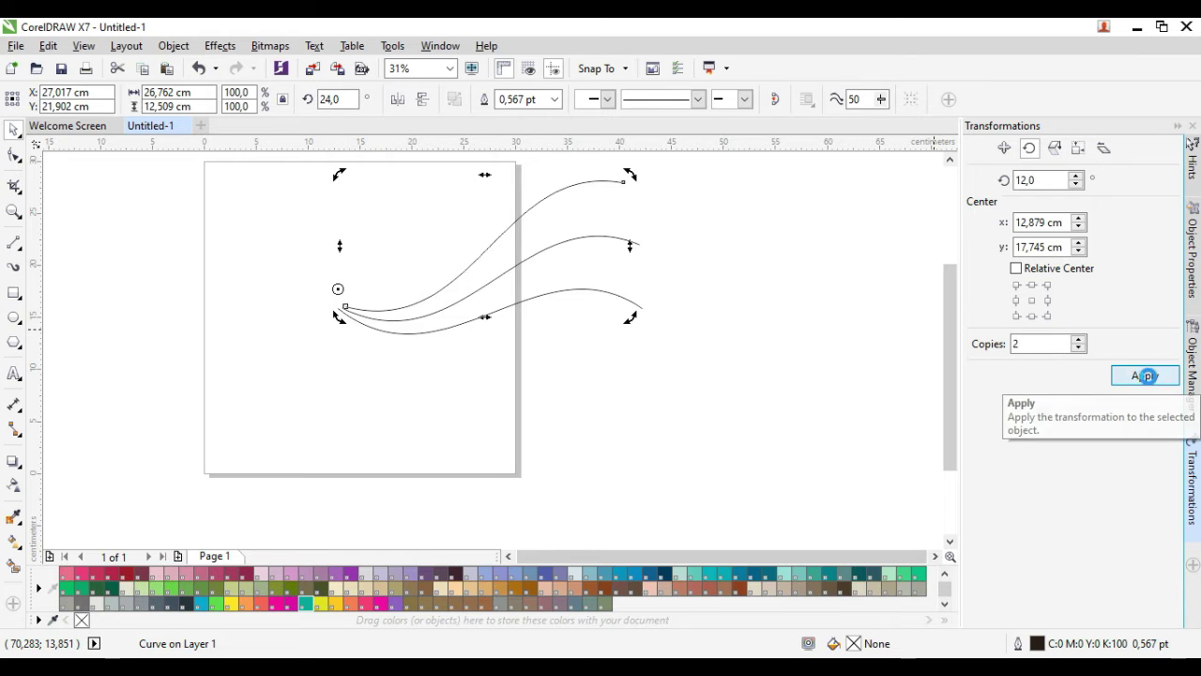
left_click(1152, 381)
left_click(1152, 380)
left_click(1153, 381)
left_click(1152, 381)
left_click(1152, 380)
left_click(1152, 381)
left_click(1152, 380)
left_click(1152, 381)
left_click(1152, 381)
left_click(1152, 381)
left_click(1152, 381)
left_click(1152, 381)
left_click(1152, 383)
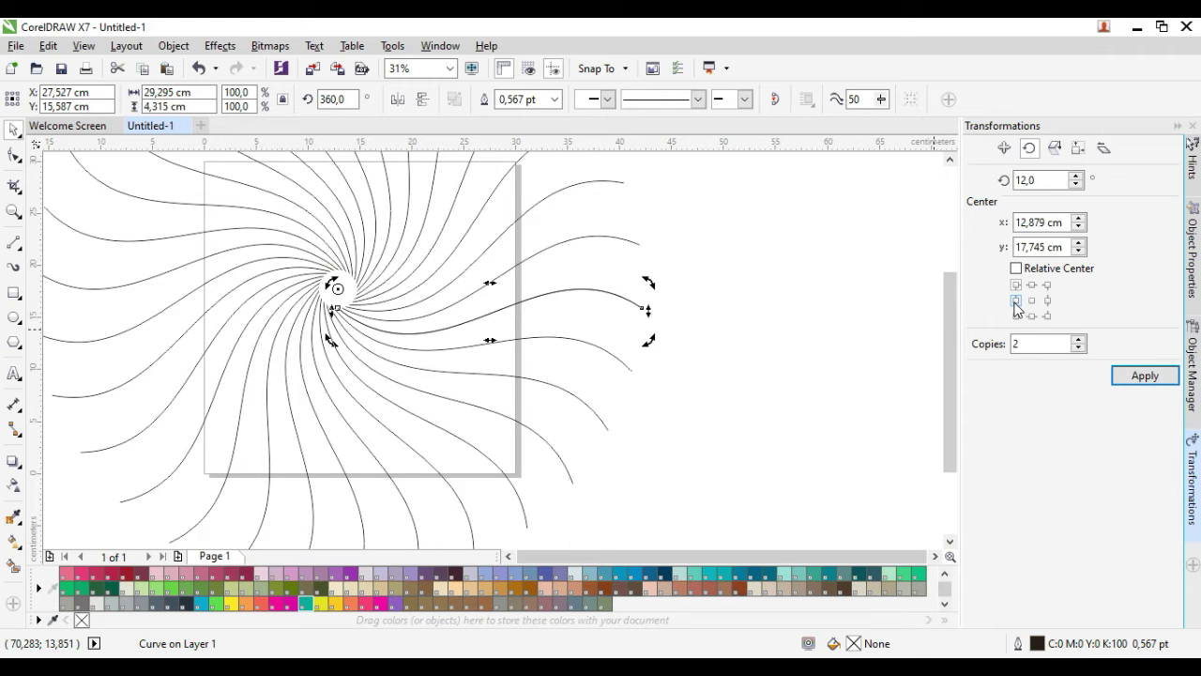
left_click(767, 337)
Group all the radial curves and center the group on the page.
scroll(765, 334, "down", 2)
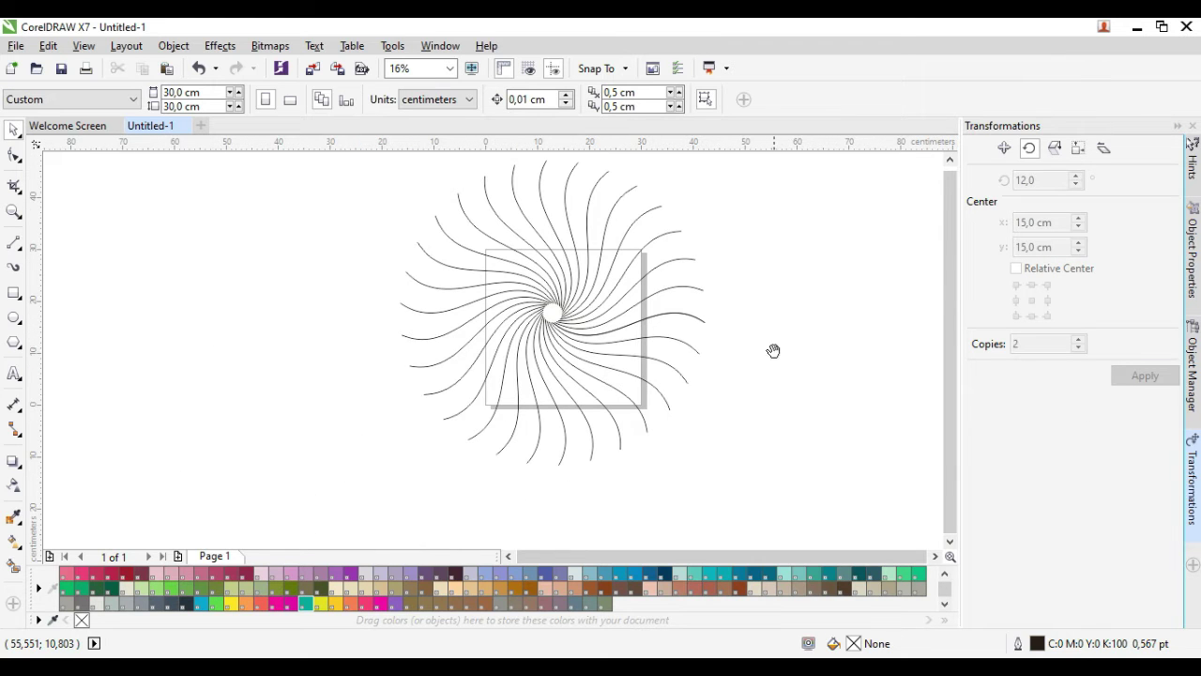
left_click_drag(403, 285, 831, 527)
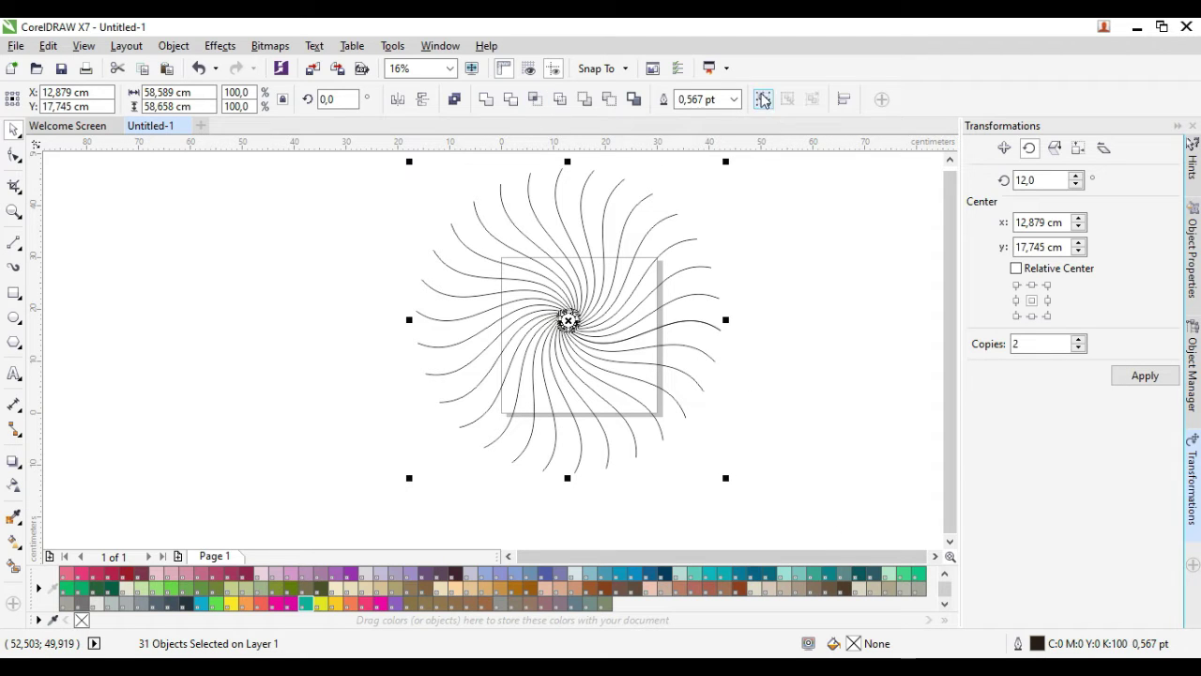
key("ctrl+g")
left_click(804, 372)
left_click(592, 332)
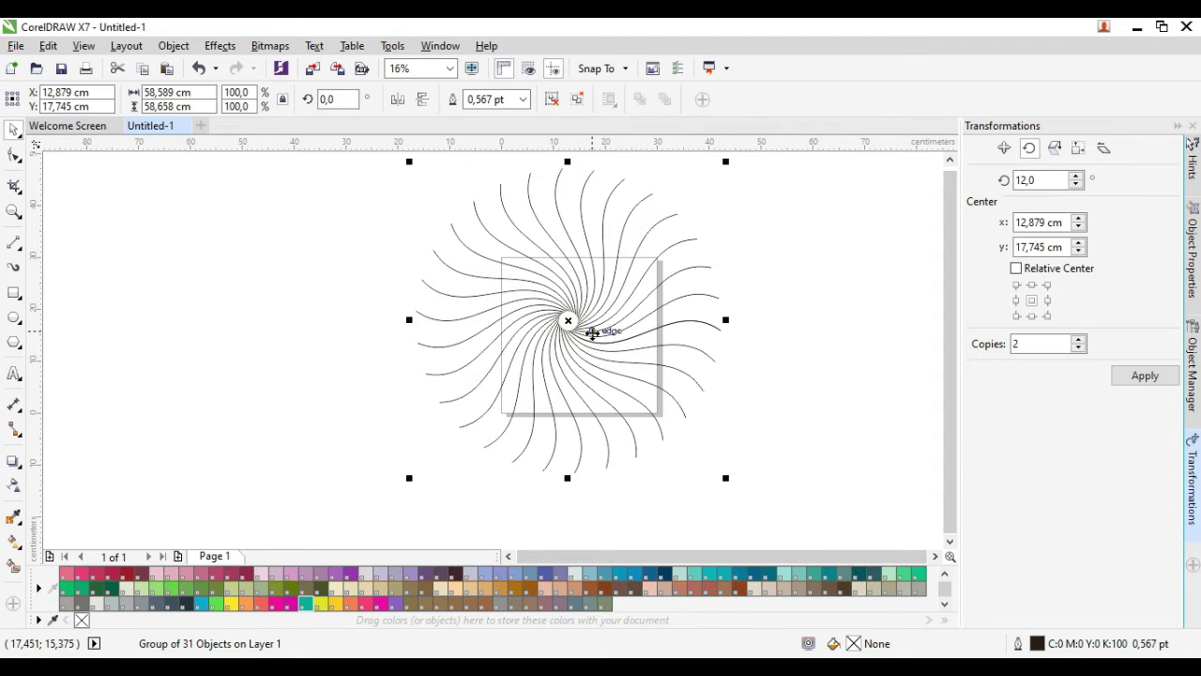
left_click_drag(593, 331, 604, 344)
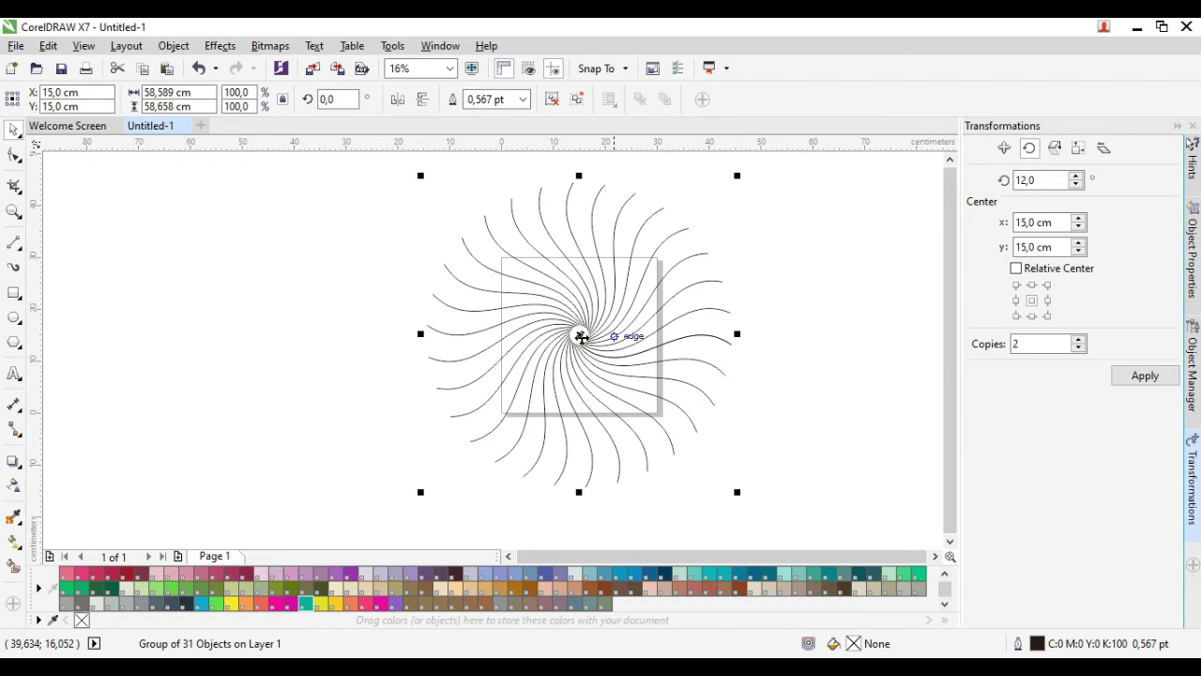
left_click(210, 329)
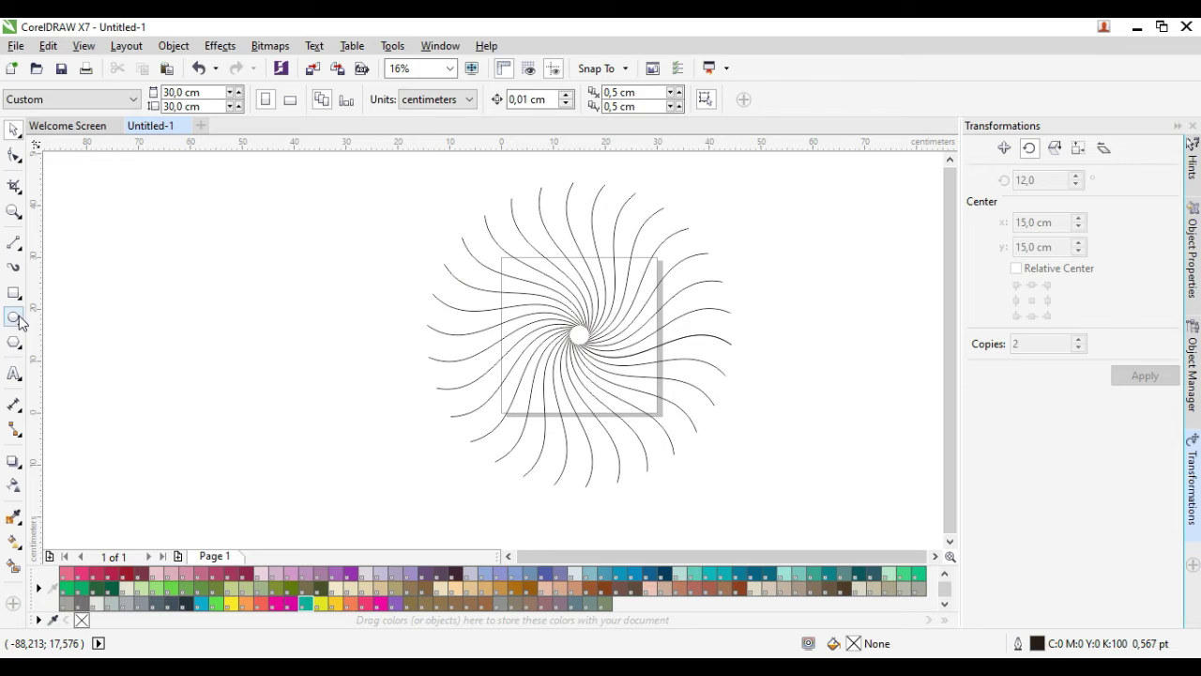
Draw a circle, center it on the page and enlarge it to about 50.3 cm in diameter, just inside the curves' outer ends.
left_click(14, 317)
left_click_drag(209, 263, 429, 424)
key("p")
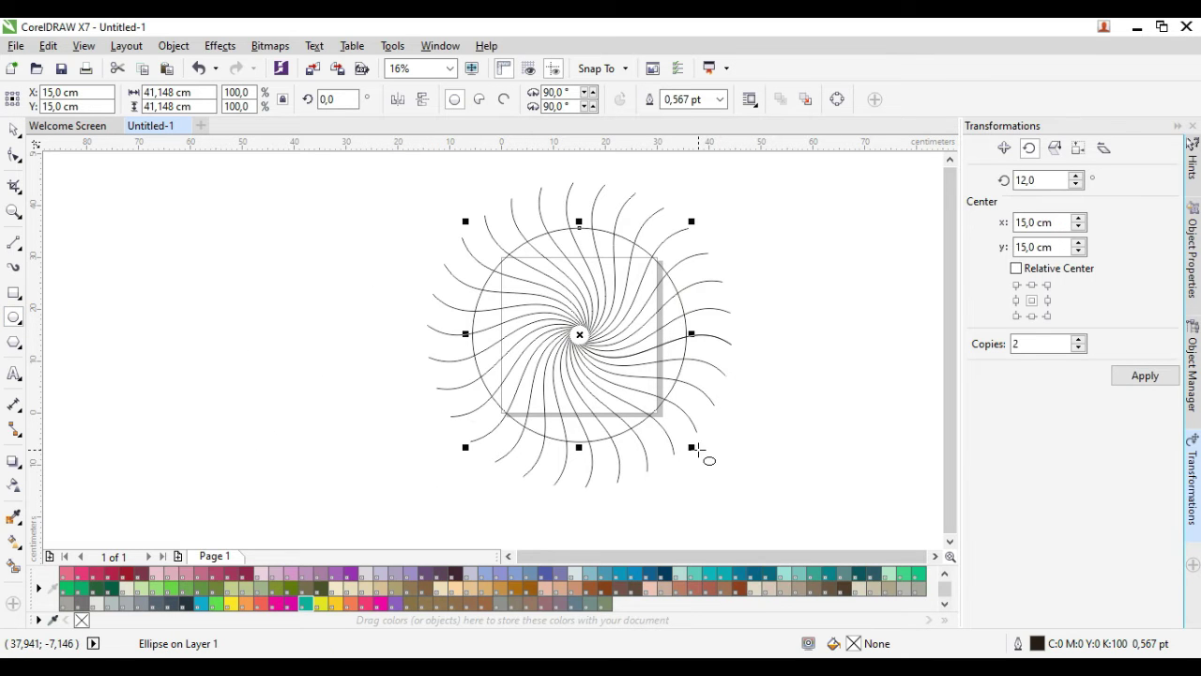
left_click_drag(696, 448, 715, 471)
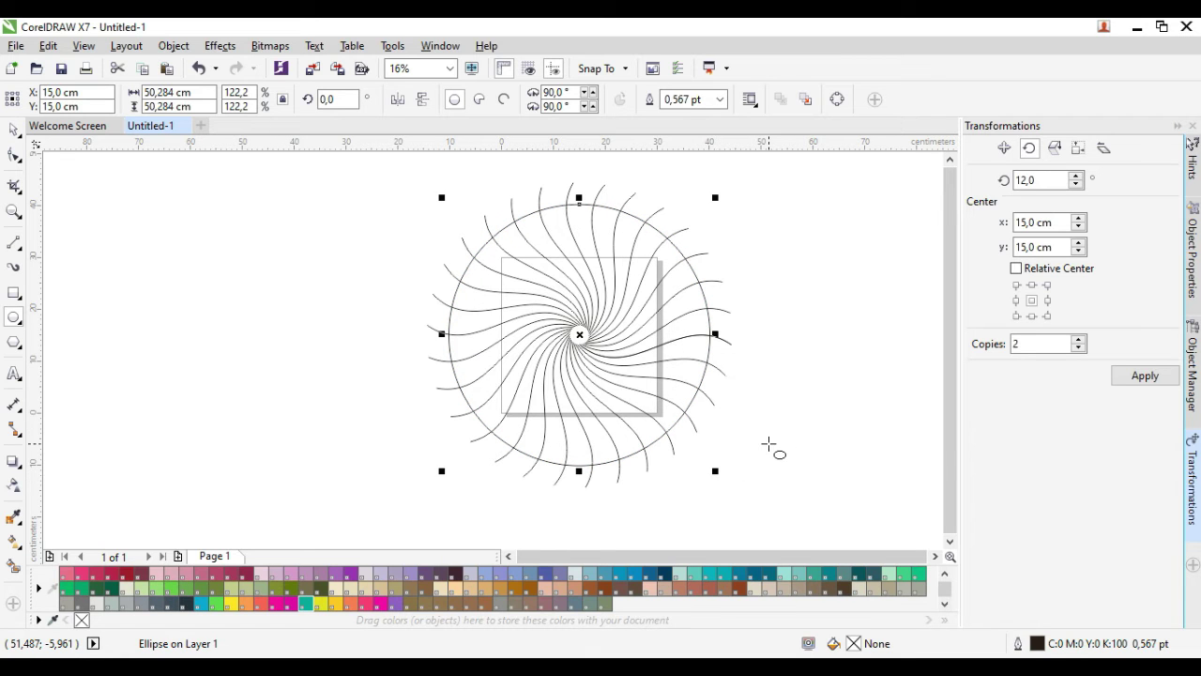
Add a concentric copy of the circle and shrink it to about 4.9 cm, just around the curves' inner ends.
left_click_drag(717, 473, 605, 385)
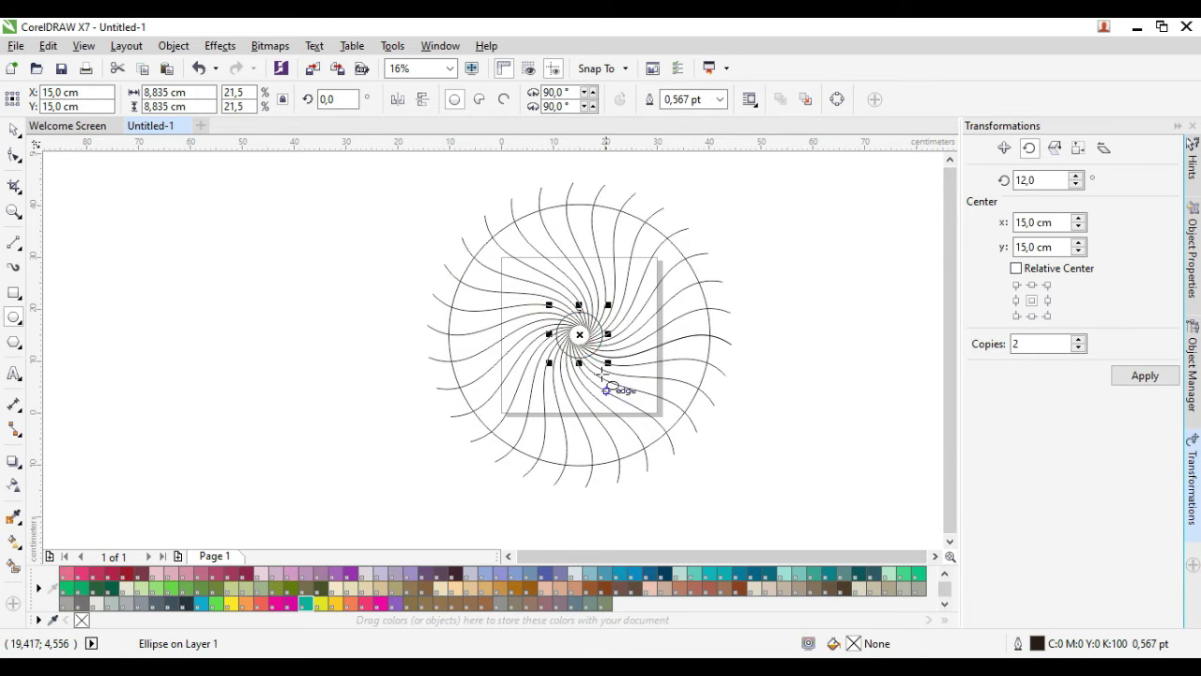
scroll(579, 335, "up", 4)
scroll(643, 407, "up", 2)
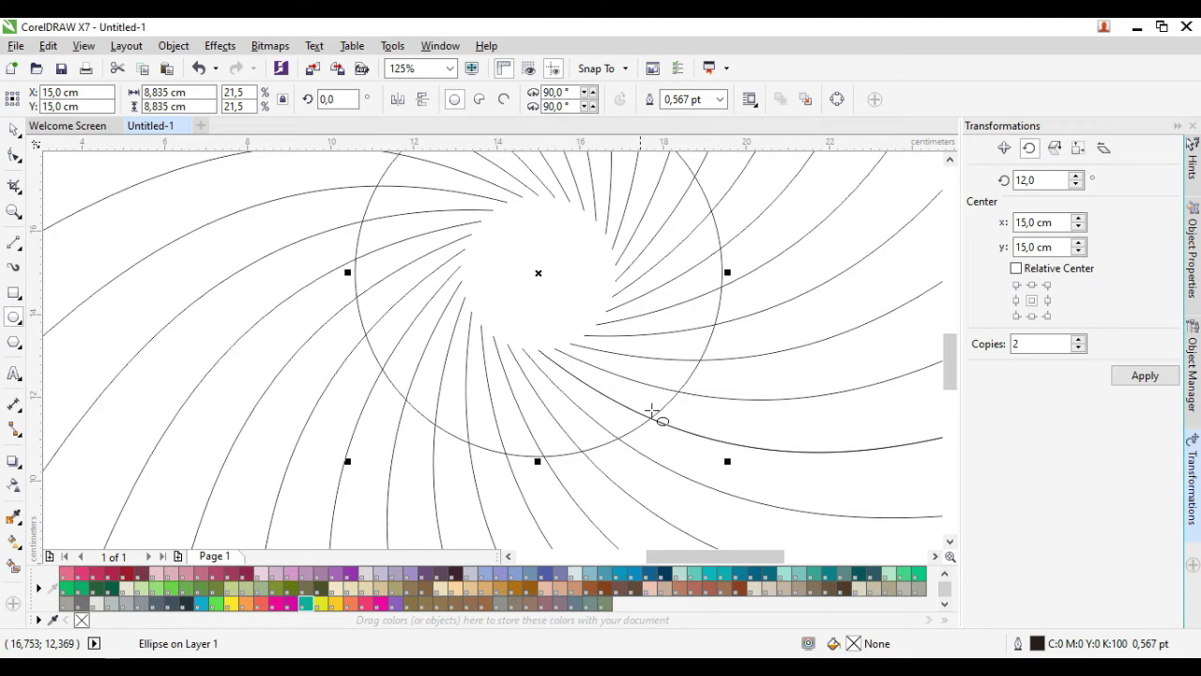
left_click_drag(728, 464, 646, 397)
scroll(516, 364, "down", 4)
scroll(515, 364, "down", 2)
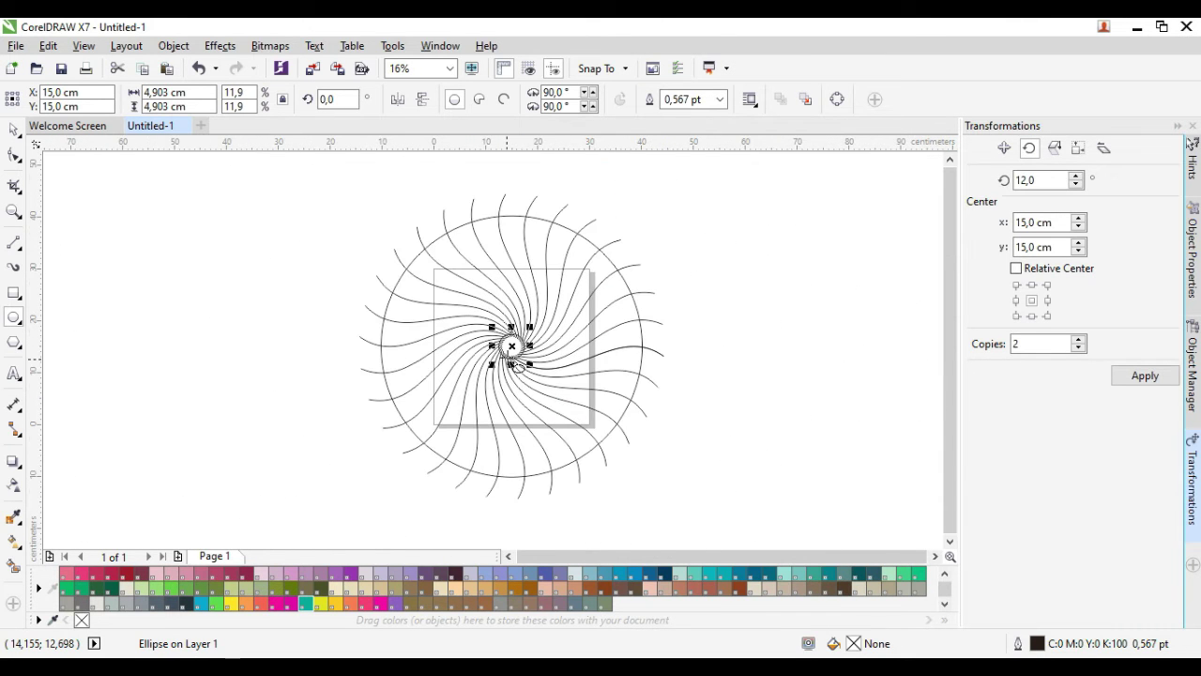
scroll(512, 345, "up", 2)
left_click(886, 399)
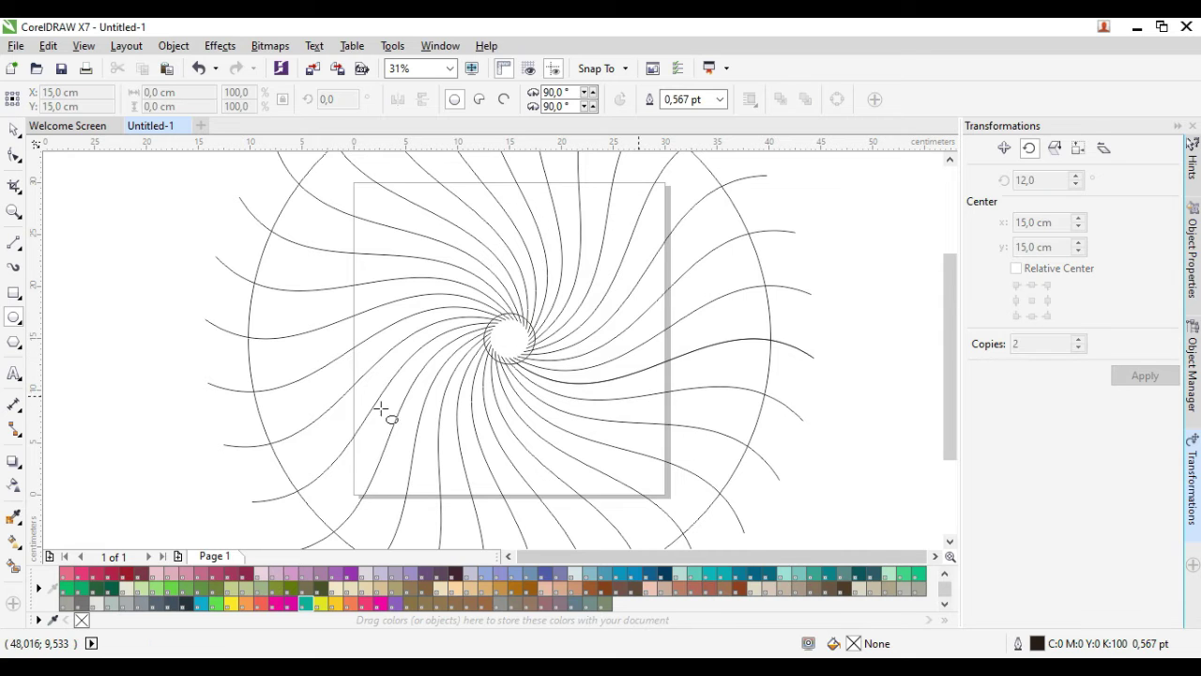
Smart-fill every second segment along the lower and right part of the swirl with blue-grey and a red outline.
left_click(16, 544)
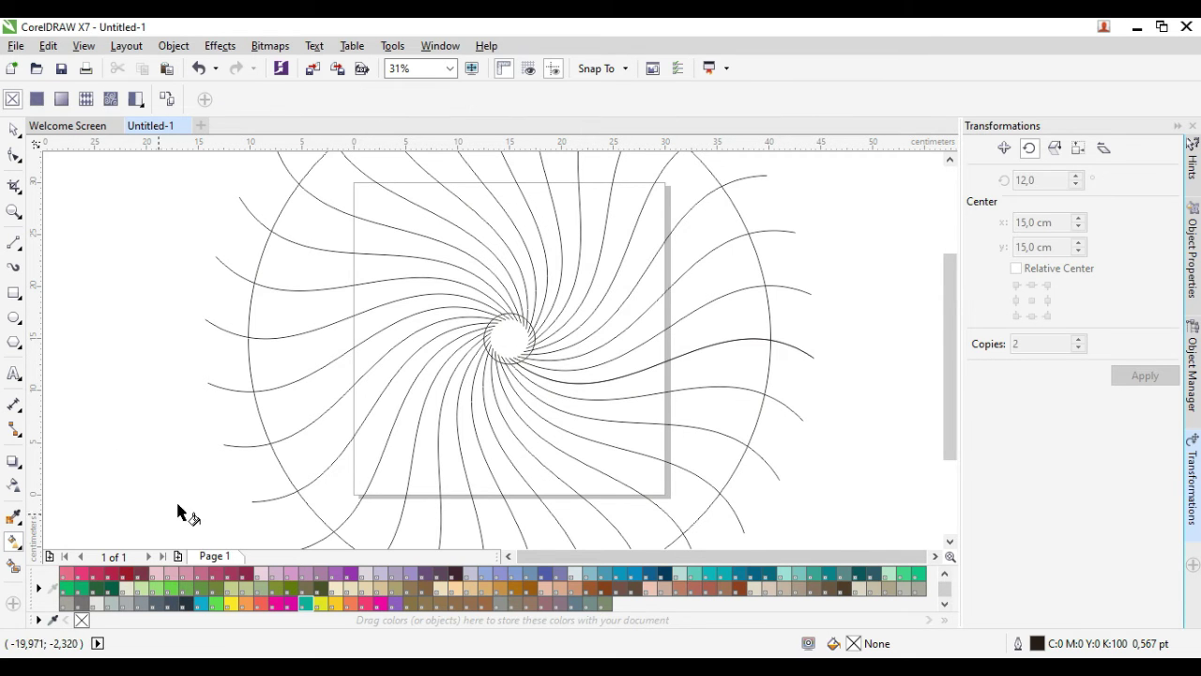
left_click_drag(428, 445, 359, 351)
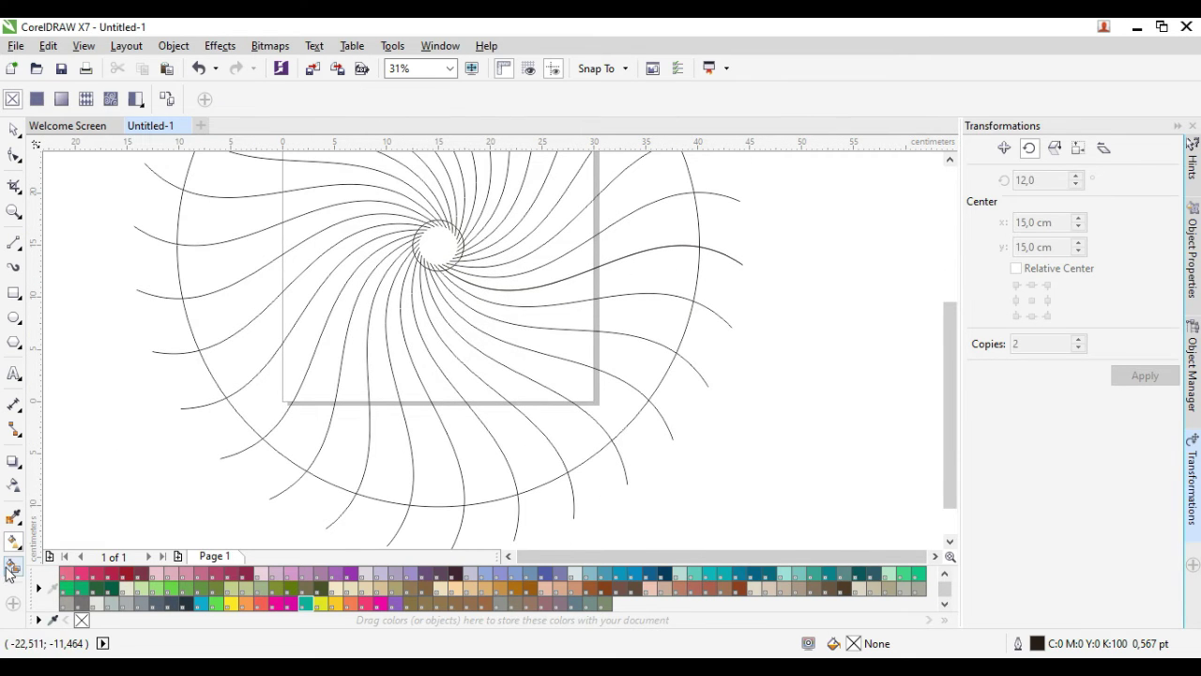
left_click(14, 566)
left_click(300, 434)
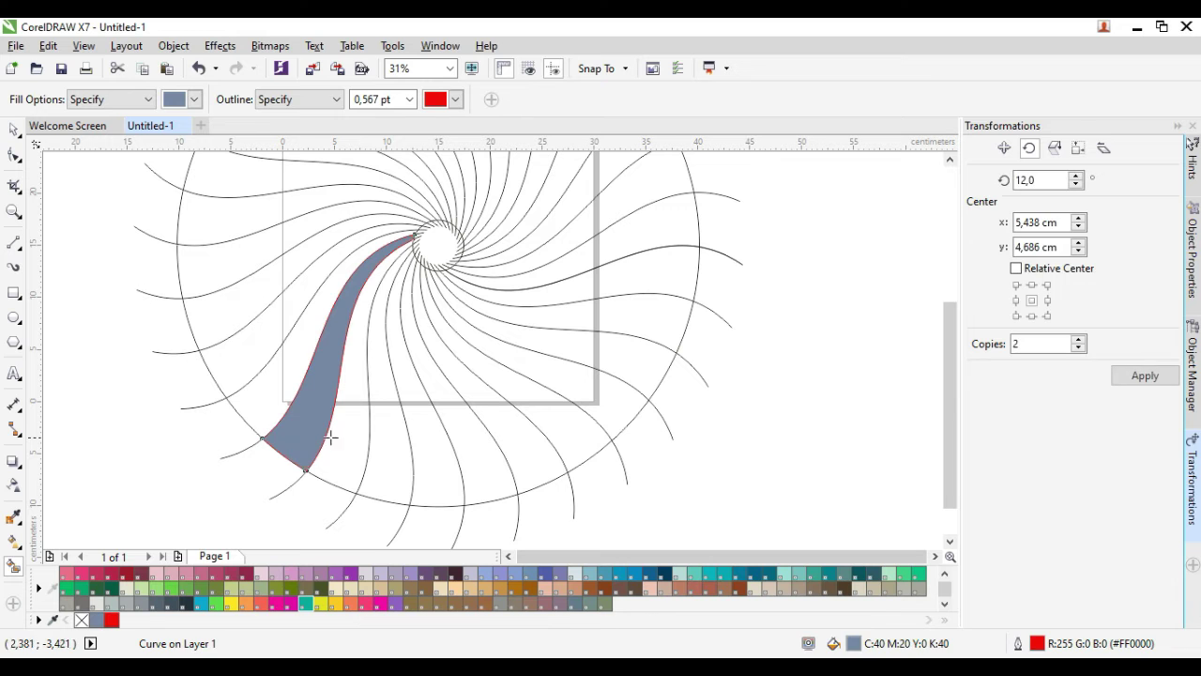
left_click(381, 437)
left_click(467, 438)
left_click(564, 424)
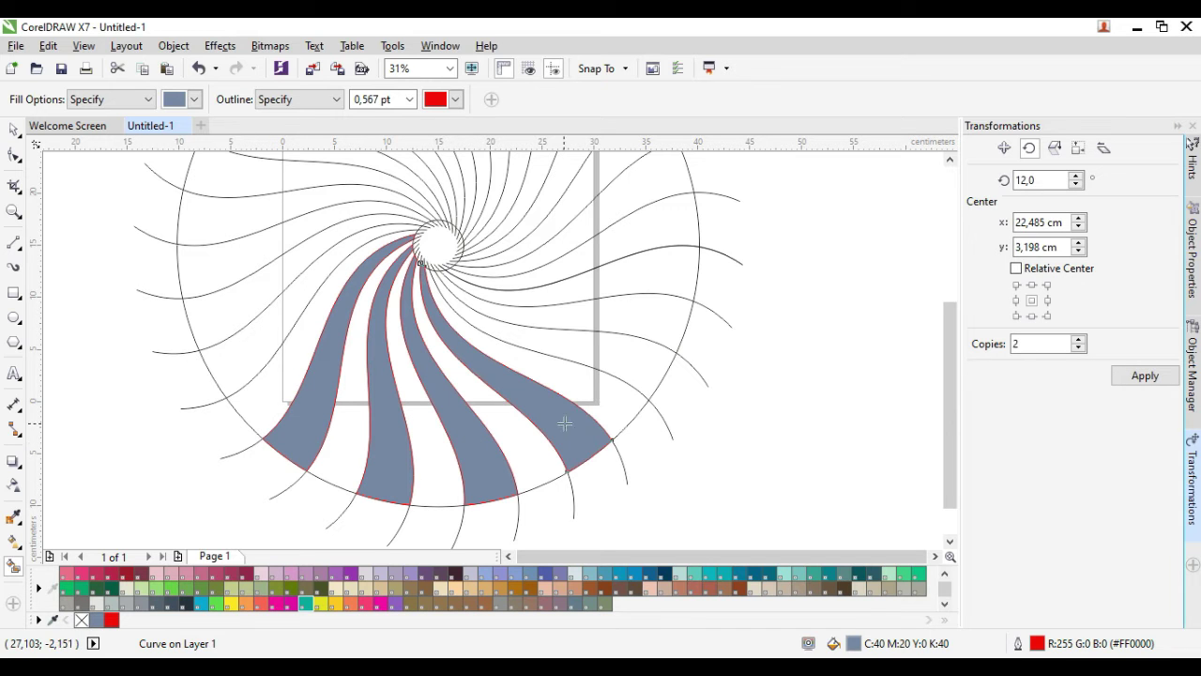
left_click(635, 364)
left_click(644, 278)
Smart-fill the remaining alternate segments around the upper and left part of the swirl with the same blue-grey fill.
scroll(651, 290, "up", 3)
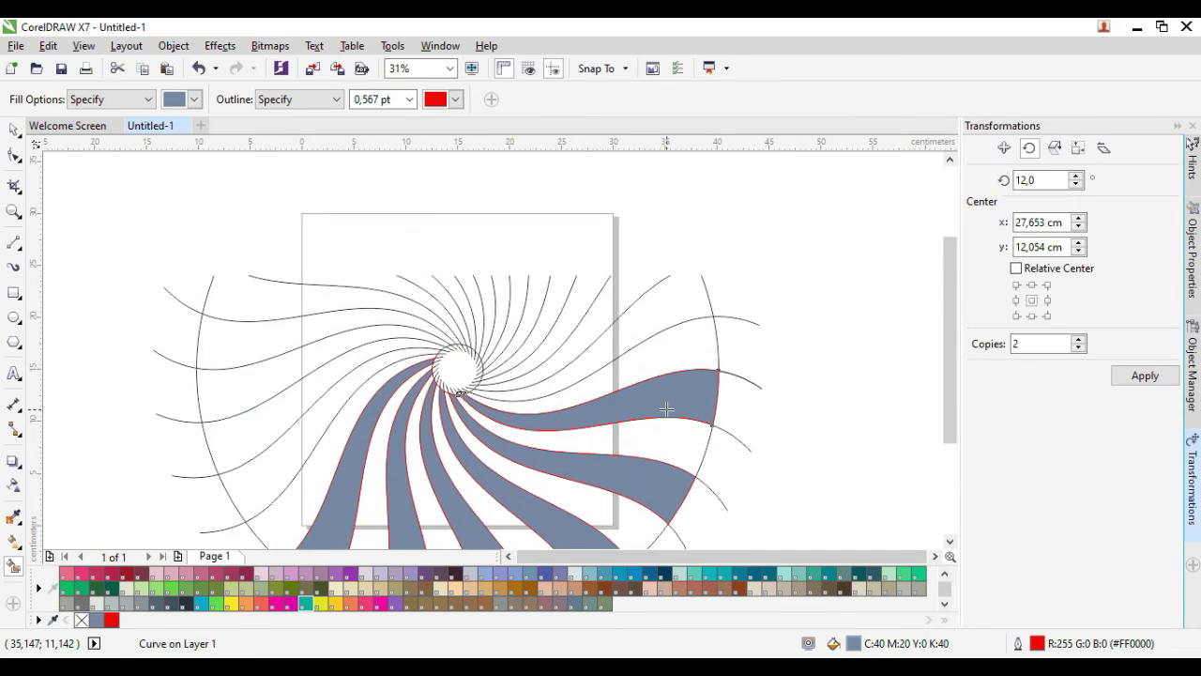
left_click(652, 319)
left_click(604, 245)
left_click(542, 218)
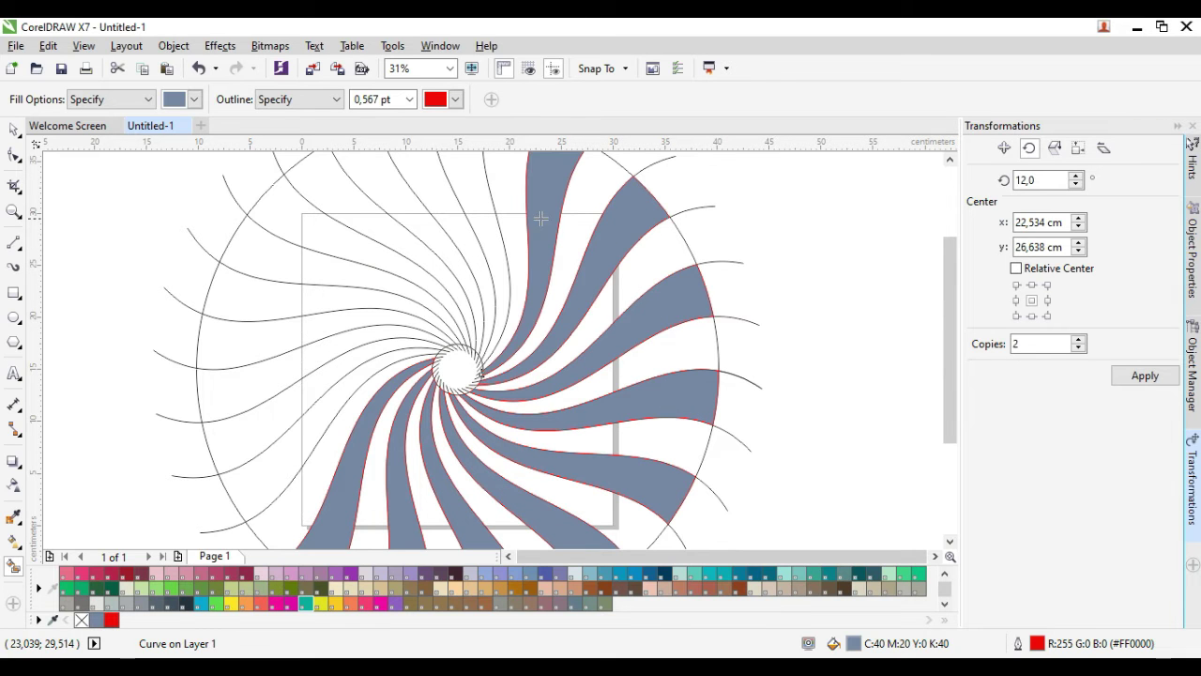
left_click(481, 220)
left_click(428, 232)
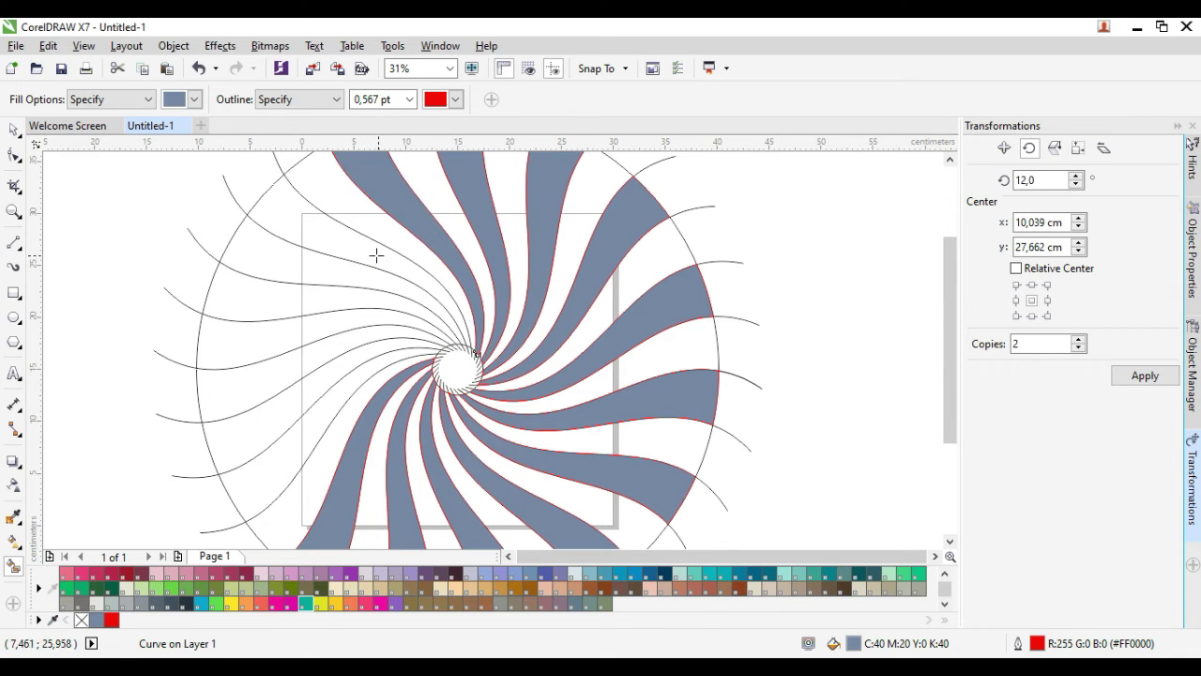
left_click(372, 256)
left_click(302, 305)
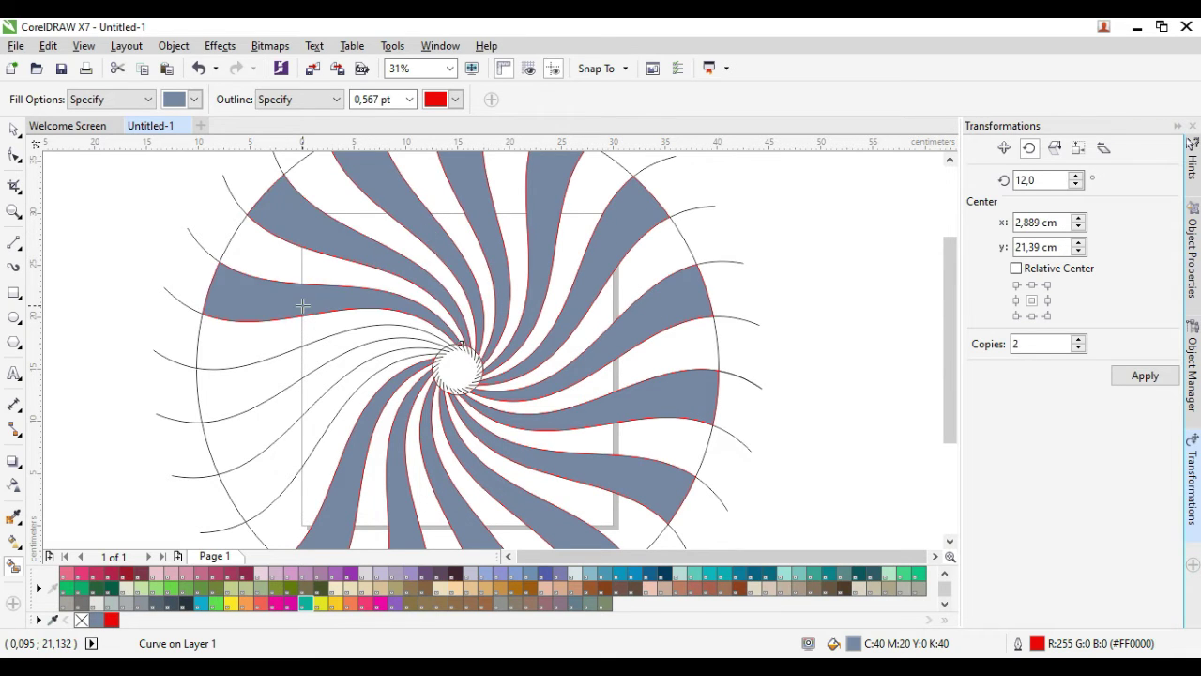
left_click(277, 376)
left_click(292, 453)
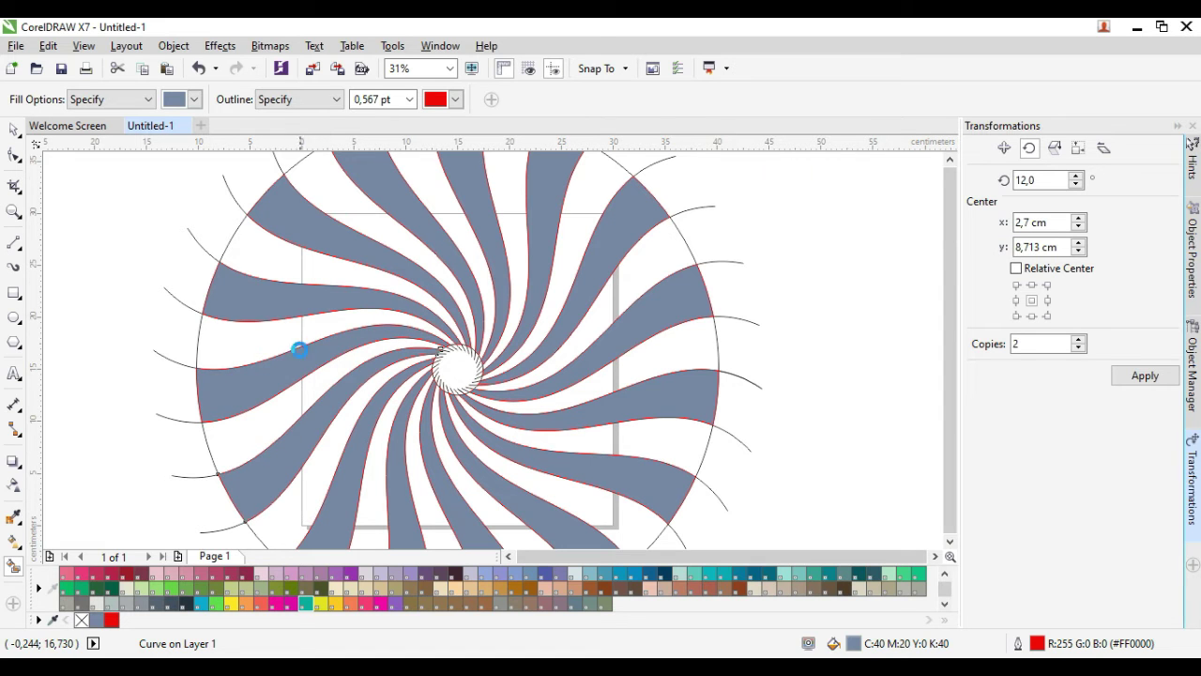
Select the group of radial curves, try moving it off the filled segments and undo the move.
scroll(300, 348, "down", 2)
key("space")
left_click(261, 483)
left_click_drag(273, 460, 242, 478)
key("ctrl+z")
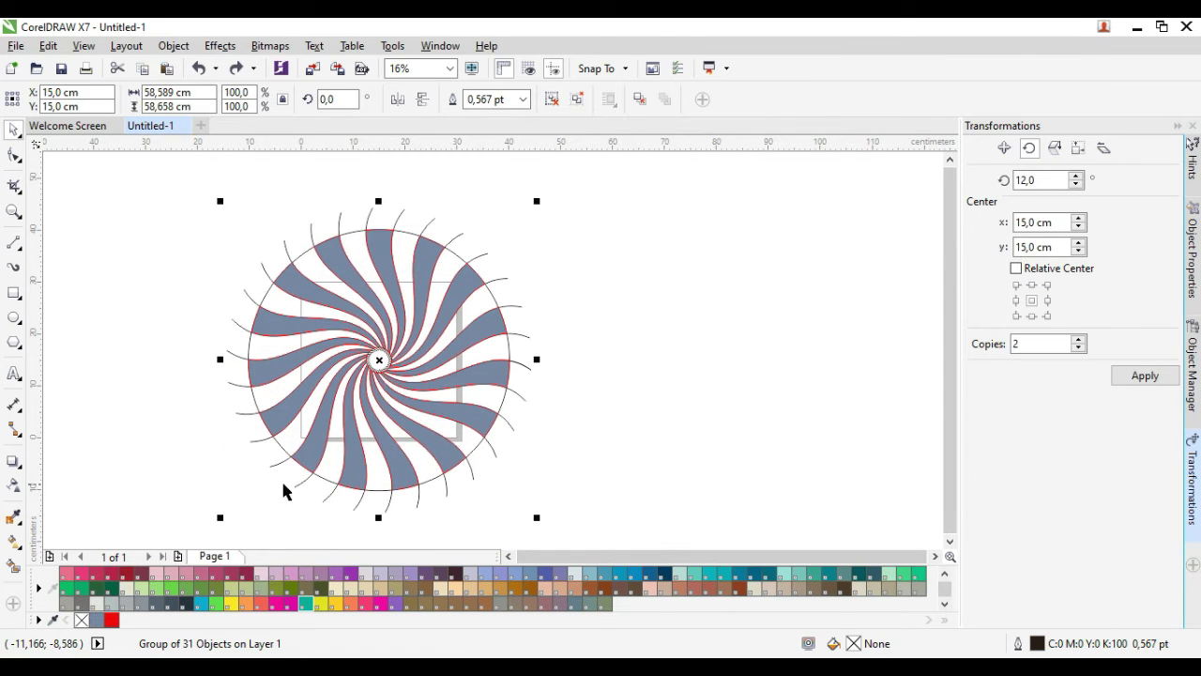
left_click(644, 438)
scroll(309, 424, "up", 2)
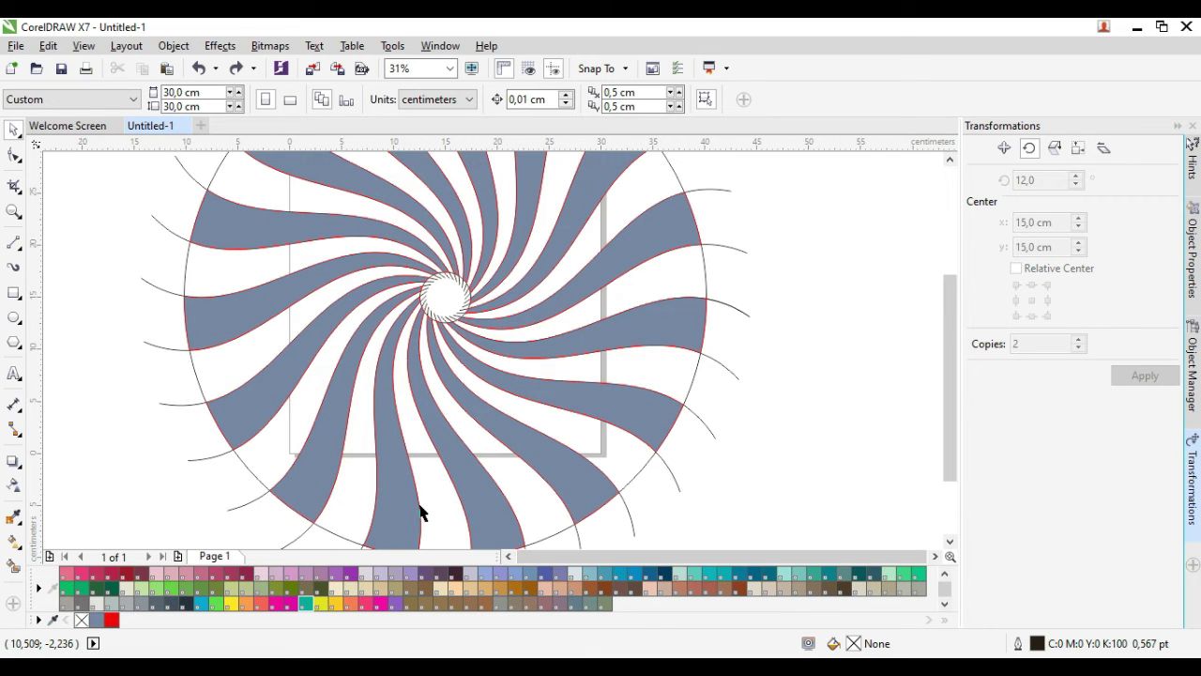
scroll(379, 417, "down", 2)
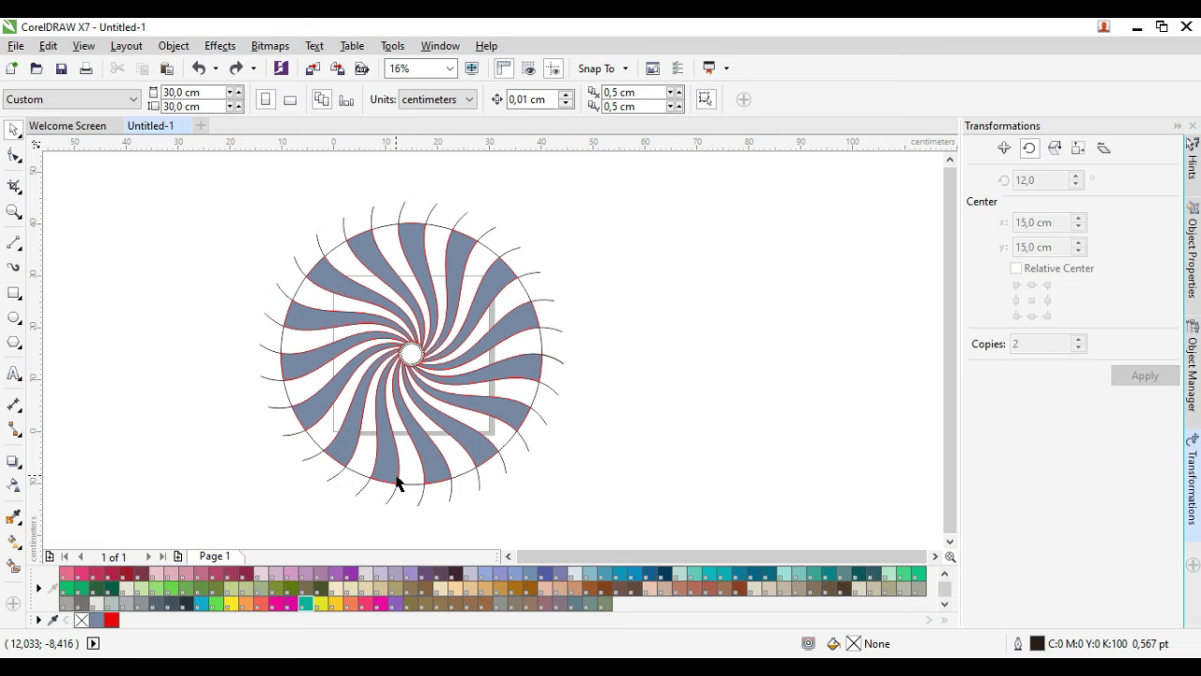
left_click(394, 497)
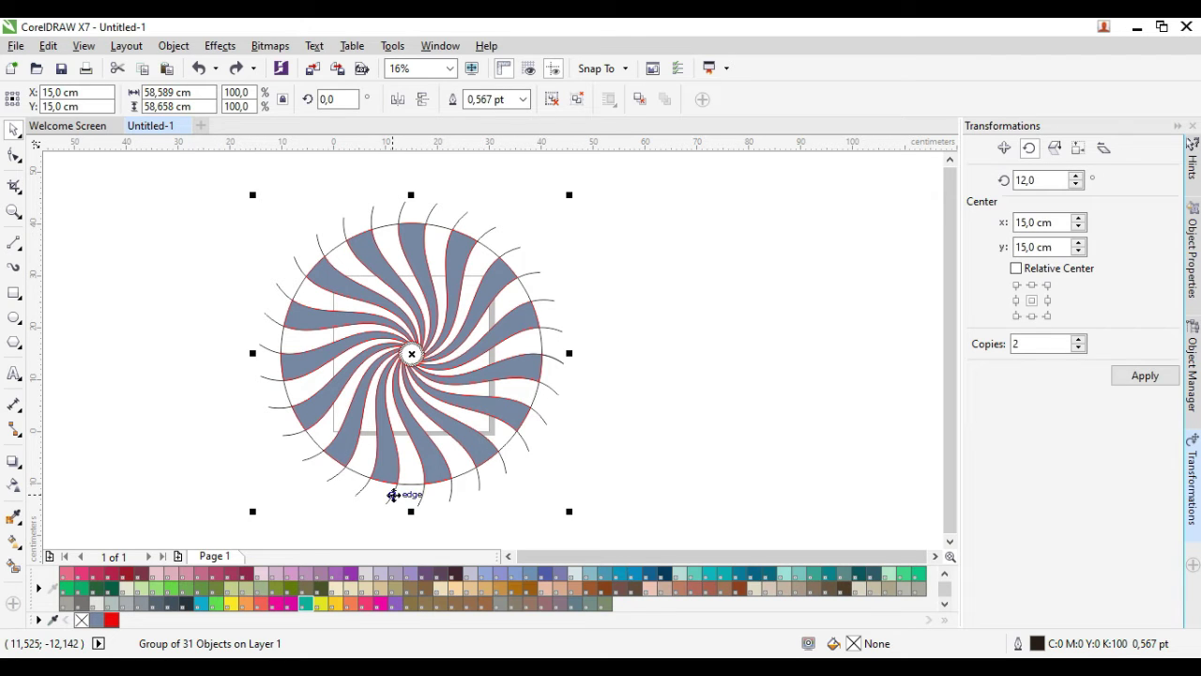
left_click(382, 455)
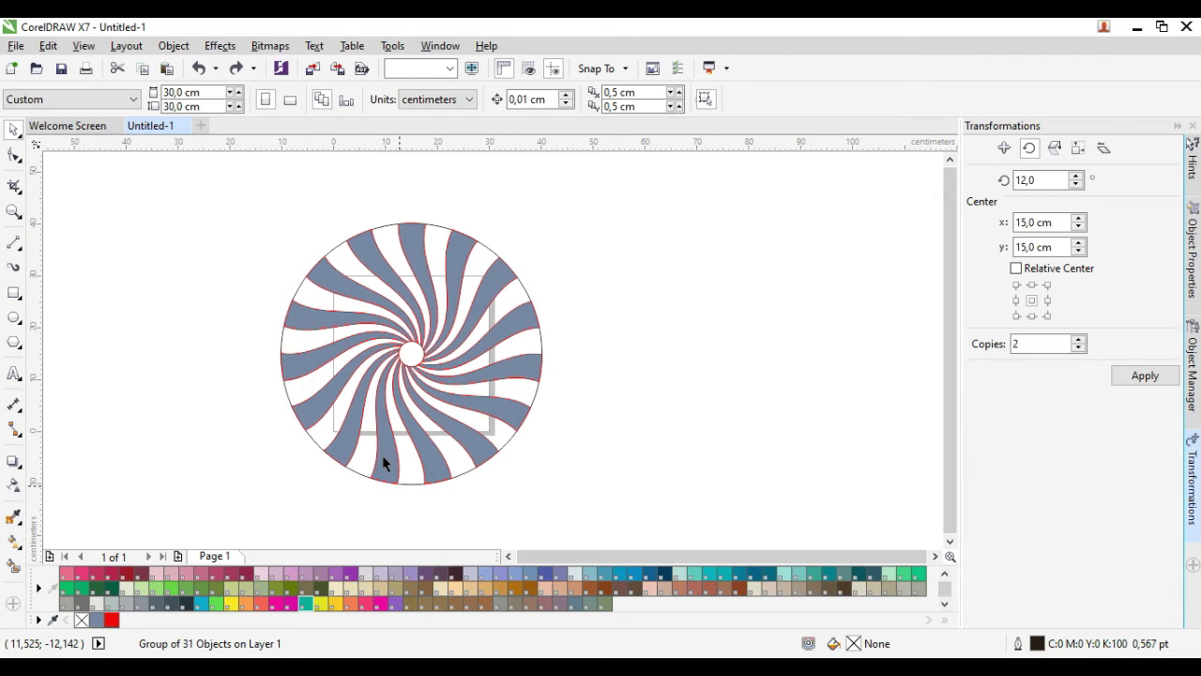
left_click(405, 389)
left_click(592, 419)
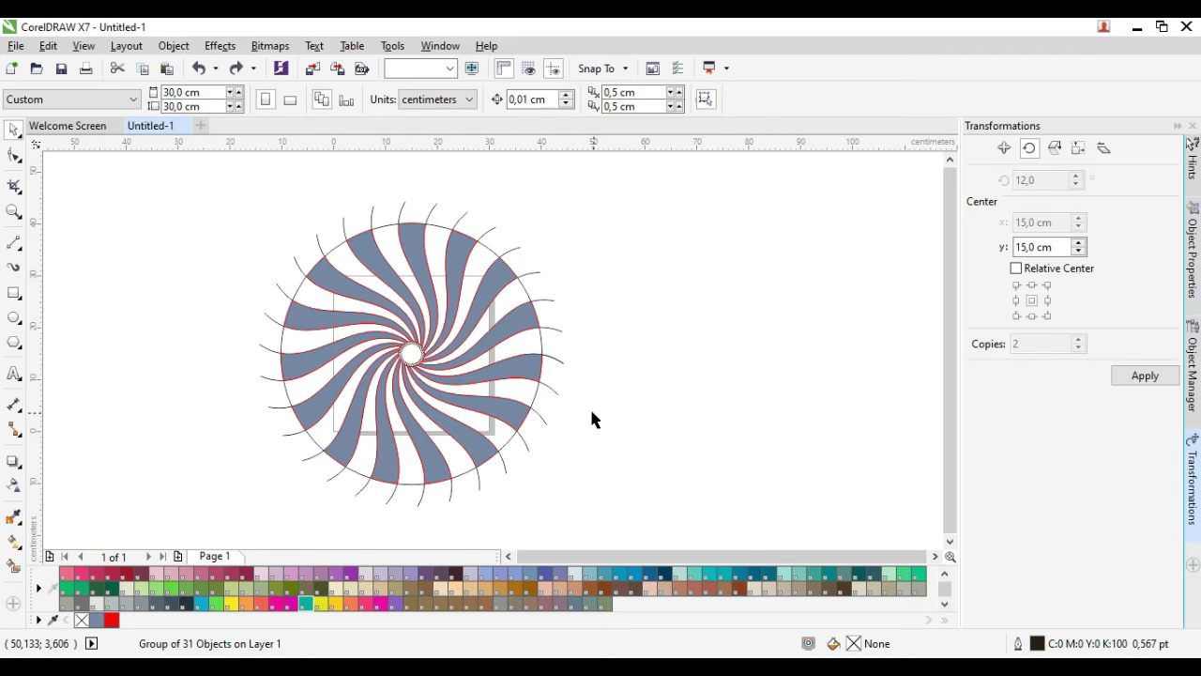
Select all 15 blue-grey segments around the swirl and group them.
left_click(496, 408)
left_click(522, 380, "shift")
left_click(522, 327, "shift")
left_click(467, 267, "shift")
left_click(457, 246, "shift")
left_click(407, 246, "shift")
left_click(338, 291, "shift")
left_click(329, 282, "shift")
left_click(300, 363, "shift")
left_click(347, 449, "shift")
left_click(392, 476, "shift")
left_click(481, 458, "shift")
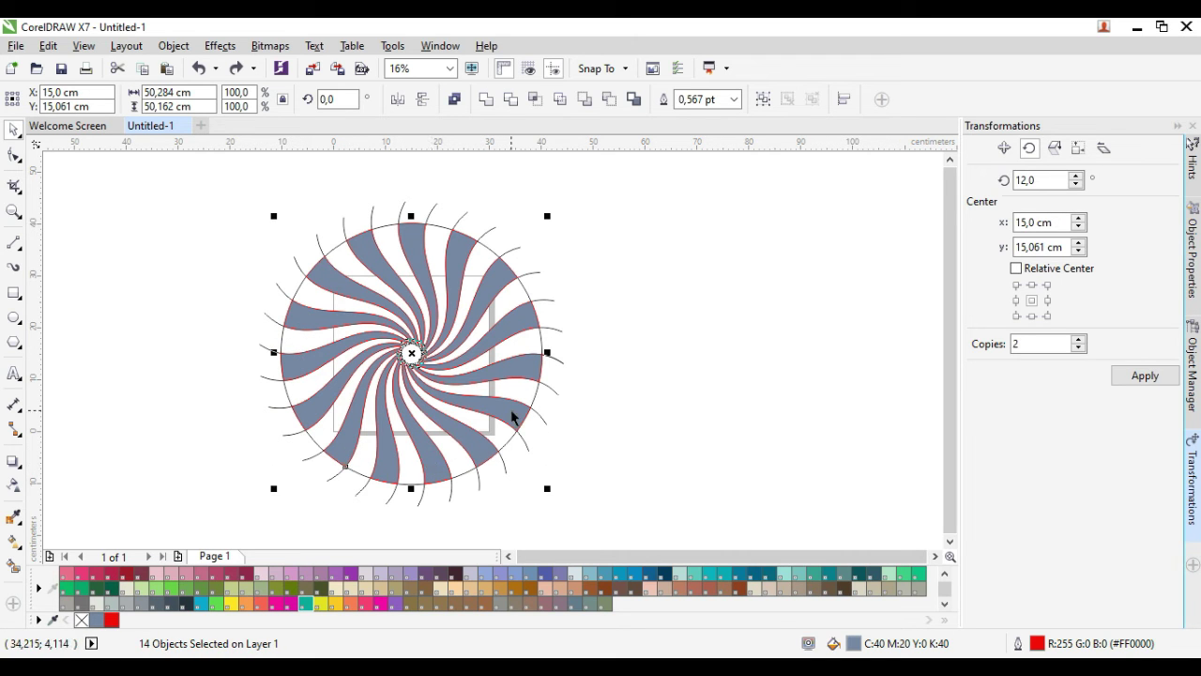
left_click_drag(513, 411, 625, 396)
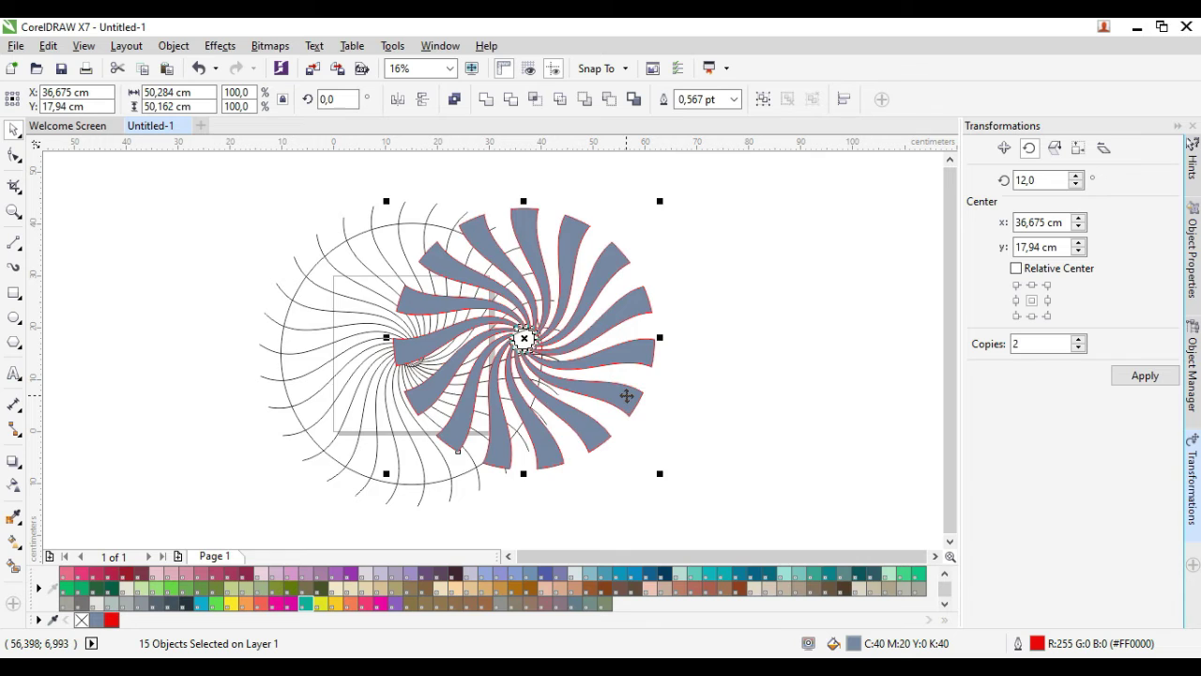
key("ctrl+z")
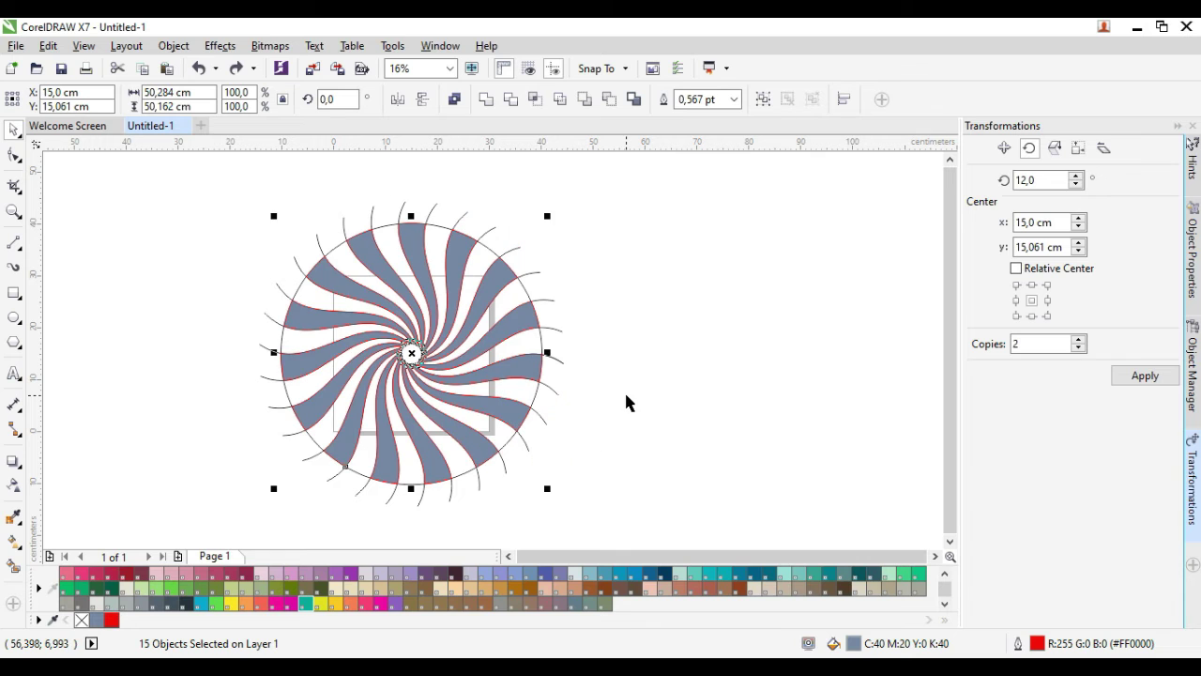
left_click(763, 98)
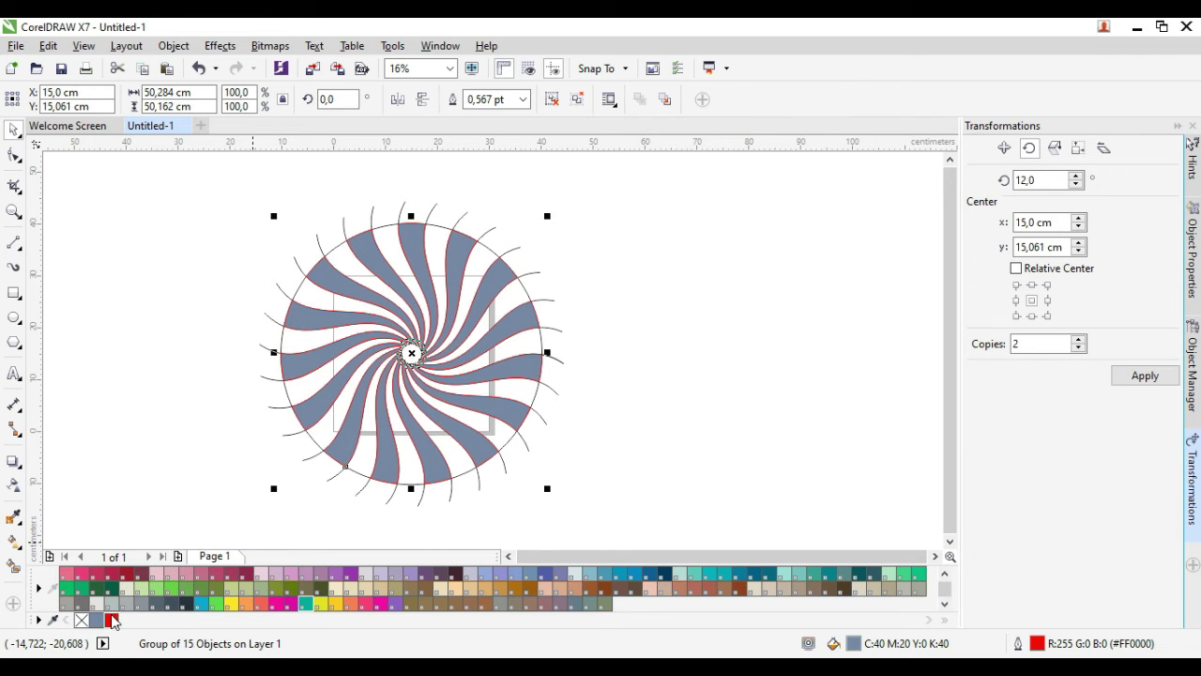
Fill the grouped segments with dark blue PANTONE 7463 C and remove their outline.
left_click(668, 575)
right_click(81, 621)
left_click(672, 442)
Smart-fill the empty segments along the lower-right and right side of the swirl with blue-grey and a red outline.
left_click(14, 565)
left_click(418, 474)
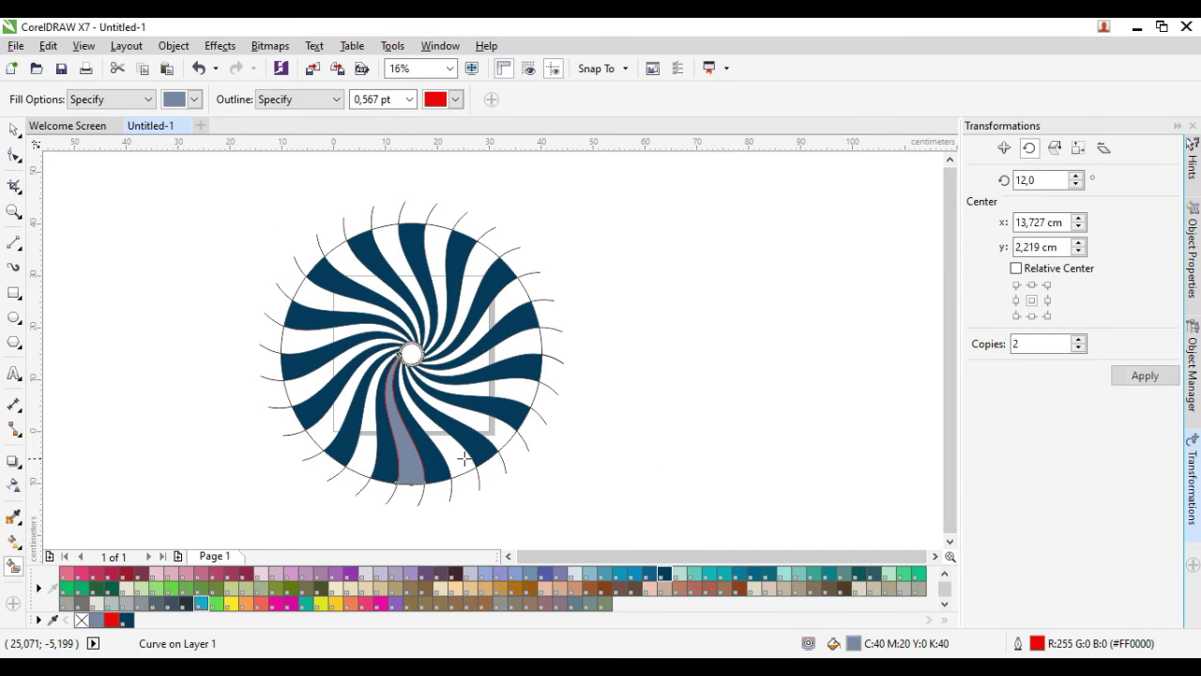
left_click(463, 456)
left_click(494, 432)
left_click(516, 385)
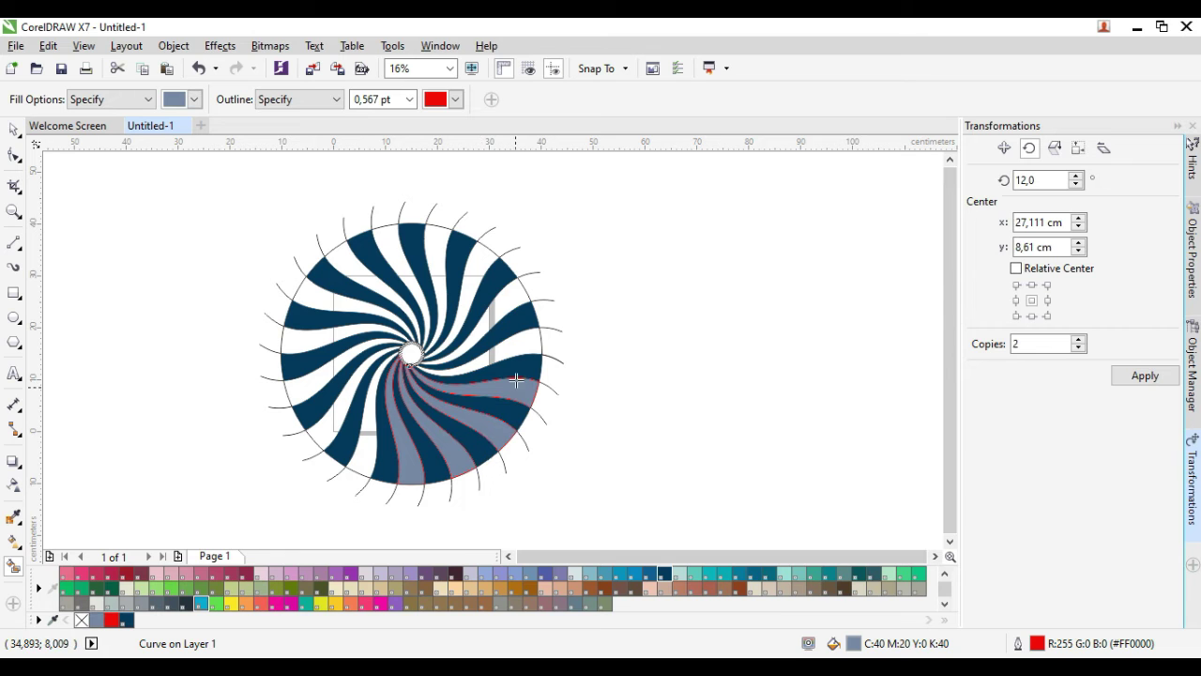
left_click(521, 341)
left_click(511, 305)
left_click(473, 268)
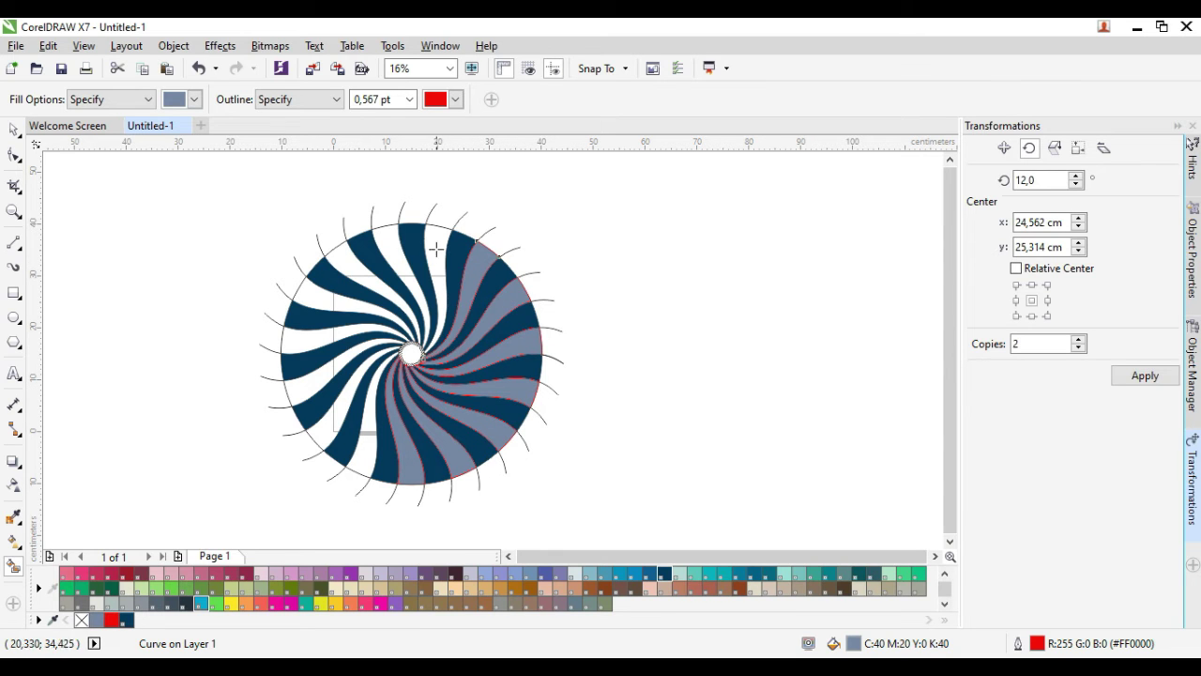
Smart-fill the remaining empty segments around the upper and left part of the swirl with the same blue-grey and red outline.
left_click(443, 252)
left_click(392, 243)
left_click(349, 264)
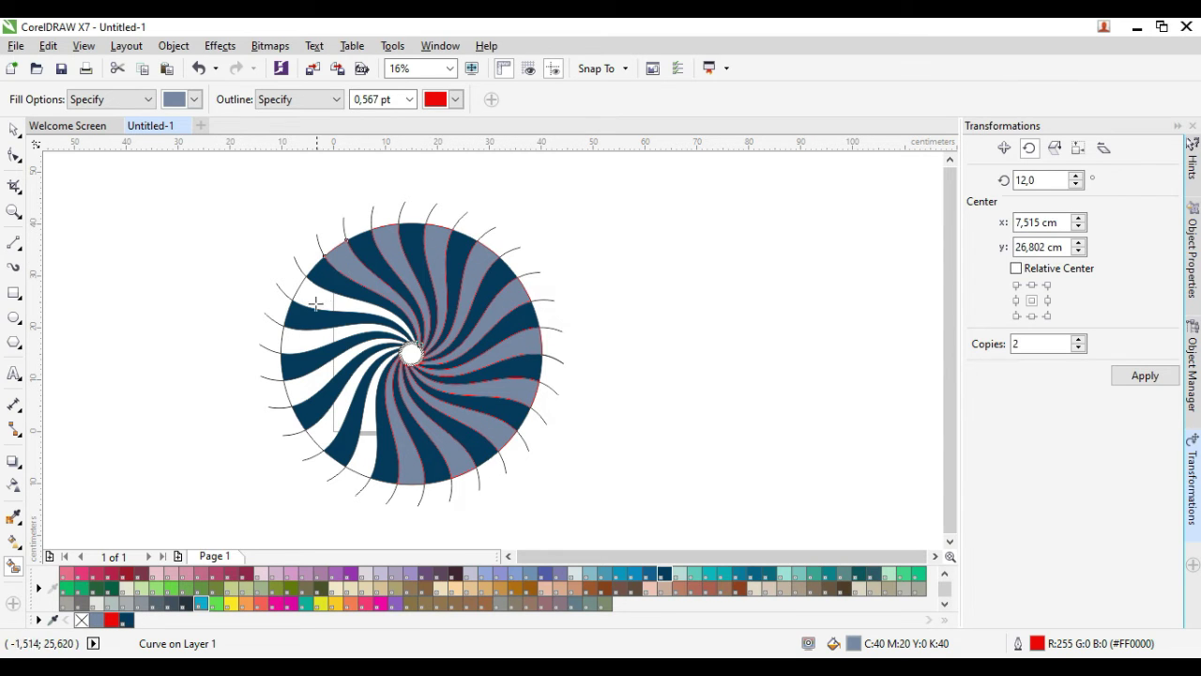
left_click(315, 306)
left_click(295, 348)
left_click(302, 387)
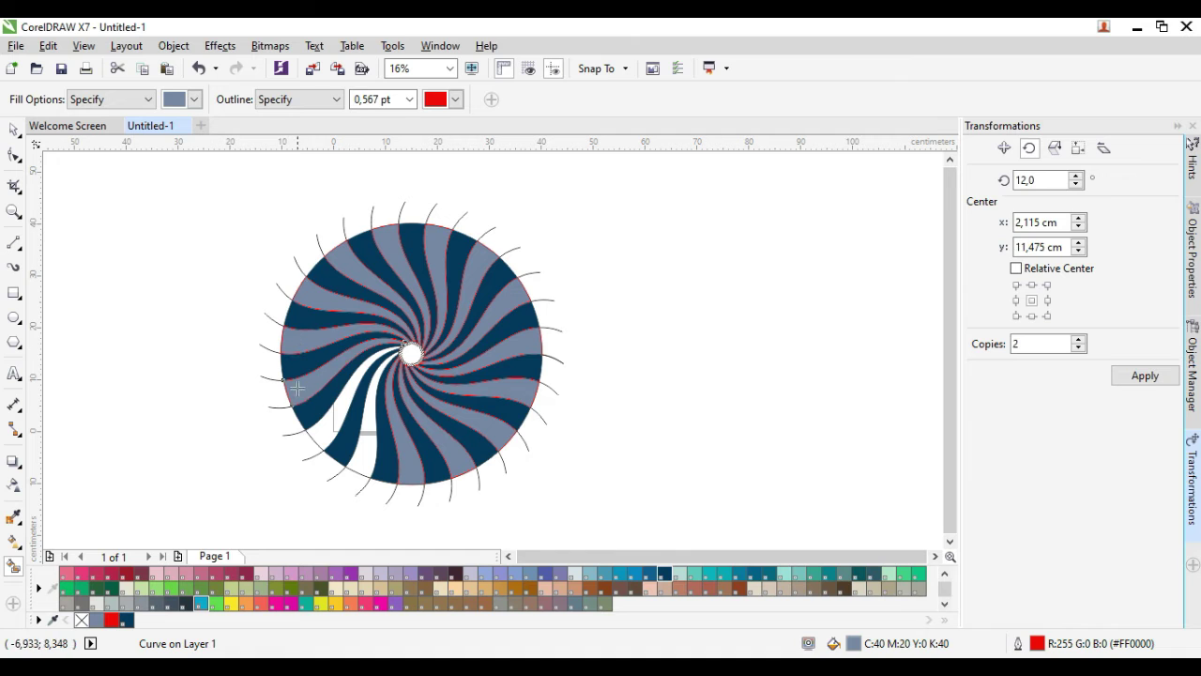
left_click(326, 422)
left_click(358, 448)
Select the 15 new blue-grey segments between the dark blue ones and group them.
key("space")
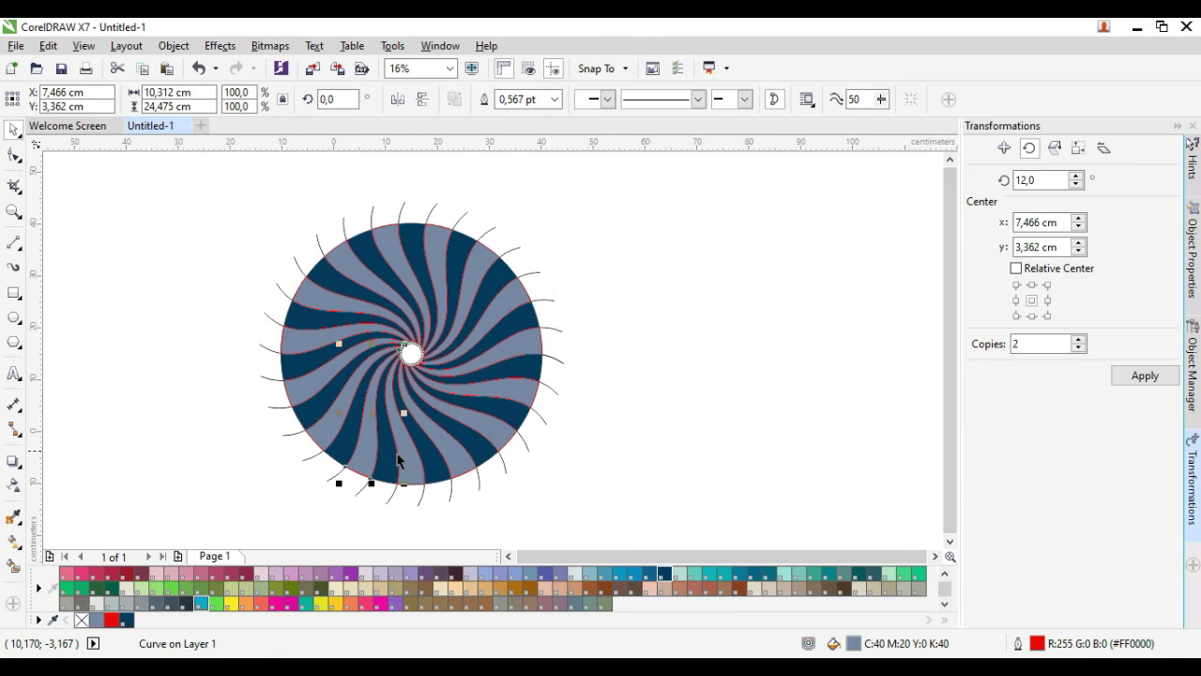
left_click(414, 460)
left_click(460, 469, "shift")
left_click(508, 427, "shift")
left_click(532, 361, "shift")
left_click(524, 320, "shift")
left_click(505, 283, "shift")
left_click(457, 248, "shift")
left_click(433, 242, "shift")
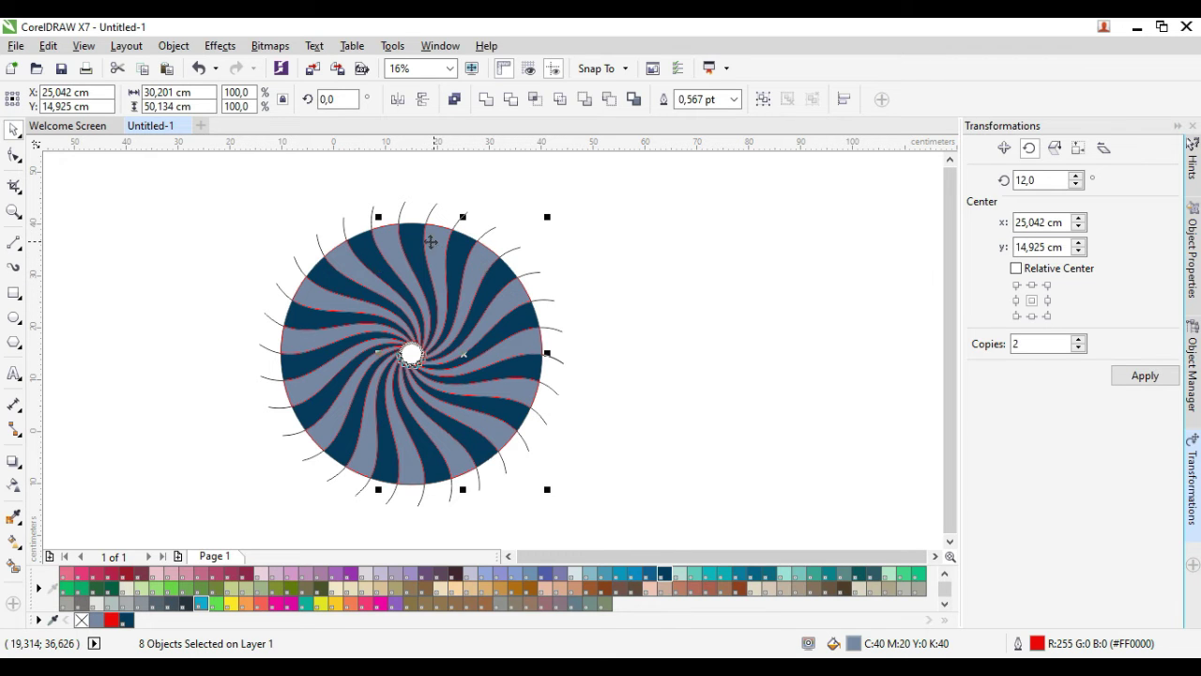
left_click(377, 246, "shift")
left_click(346, 269, "shift")
left_click(320, 297, "shift")
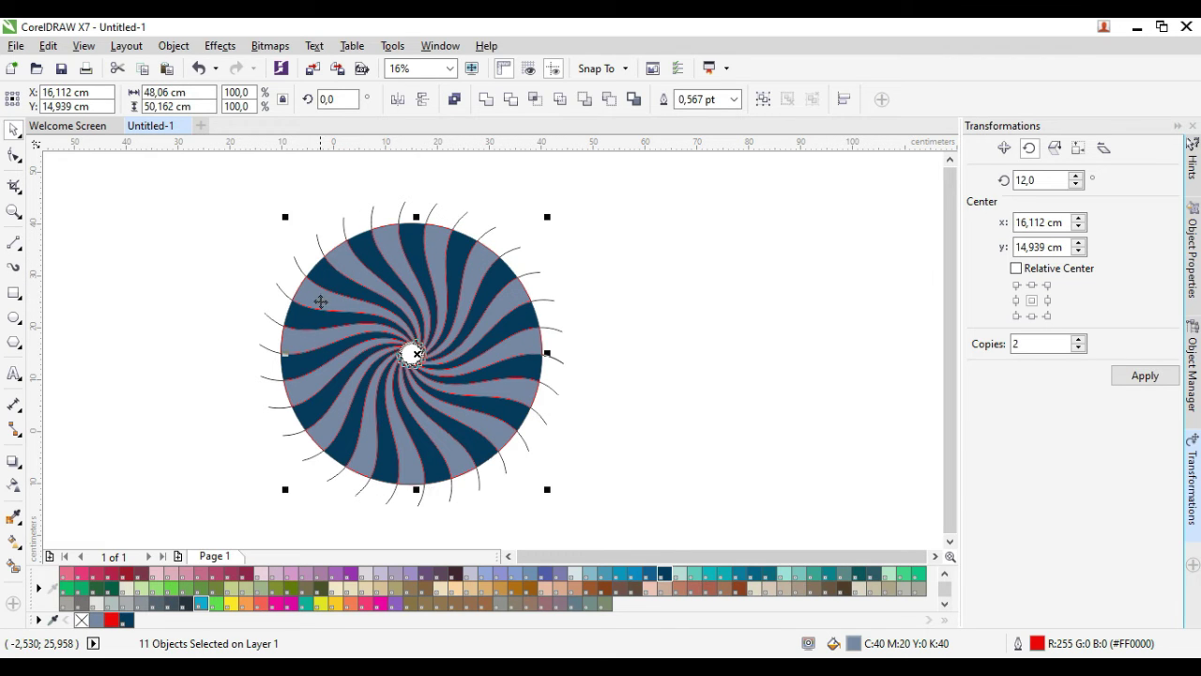
left_click(302, 347, "shift")
left_click(314, 437, "shift")
left_click(366, 464, "shift")
left_click_drag(366, 464, 462, 440)
key("ctrl+z")
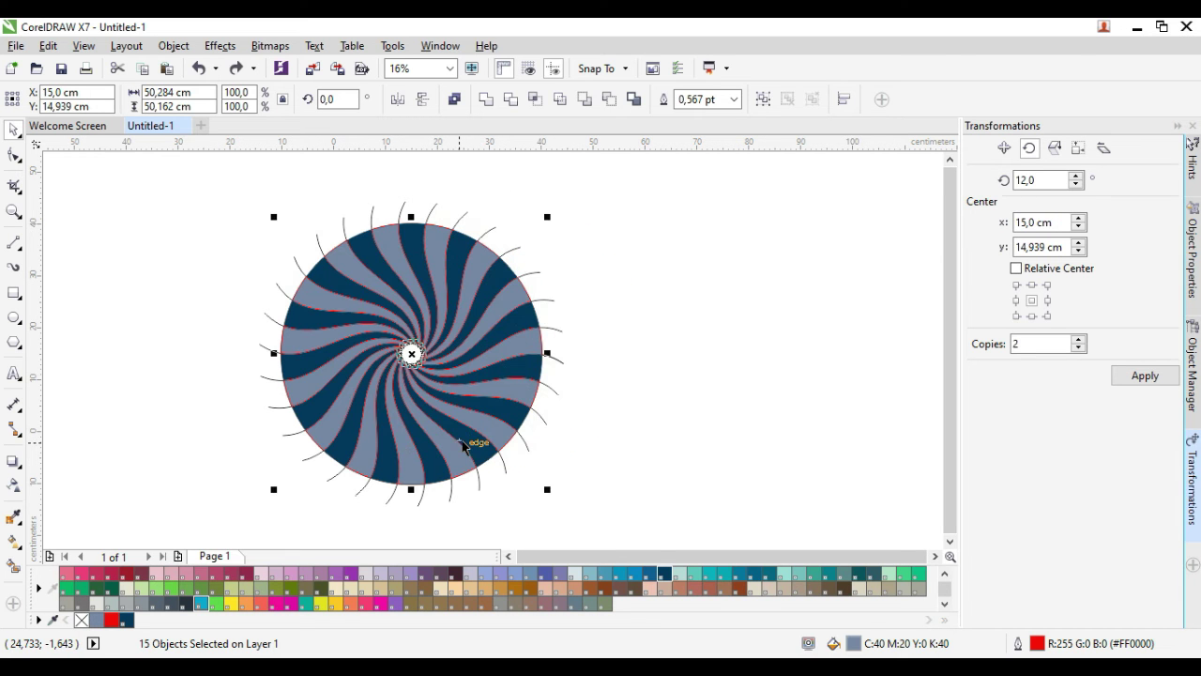
left_click(763, 99)
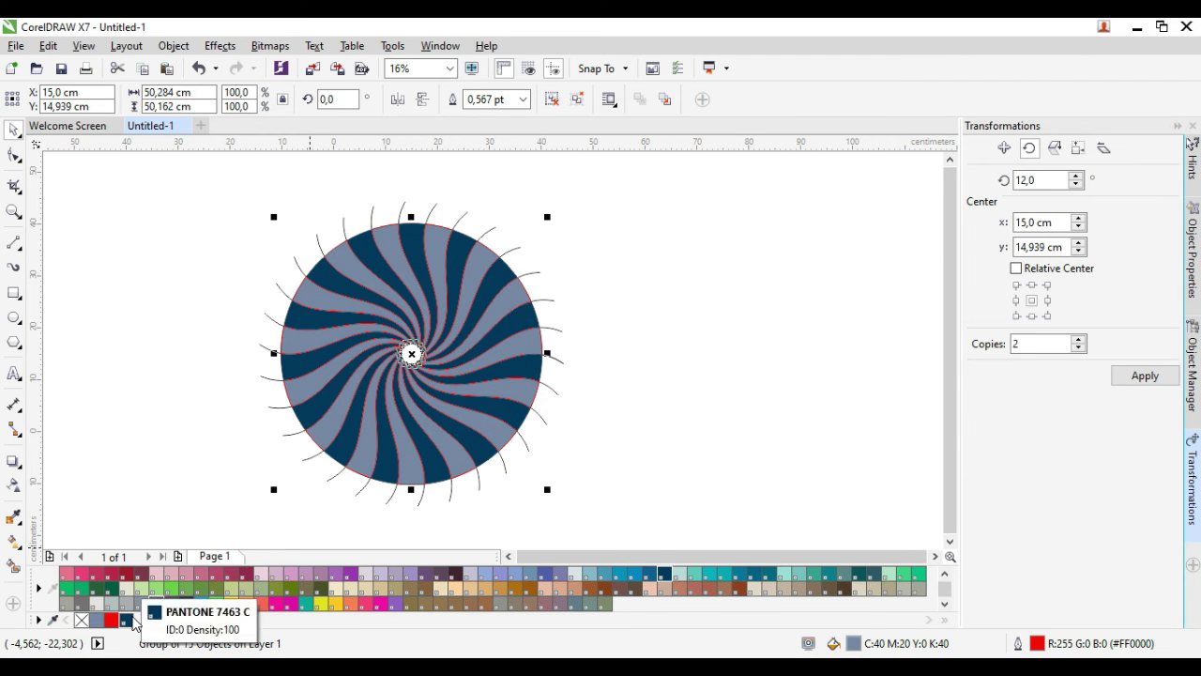
Fill the new segment group with light blue PANTONE 7460 C and remove its outline.
left_click(623, 576)
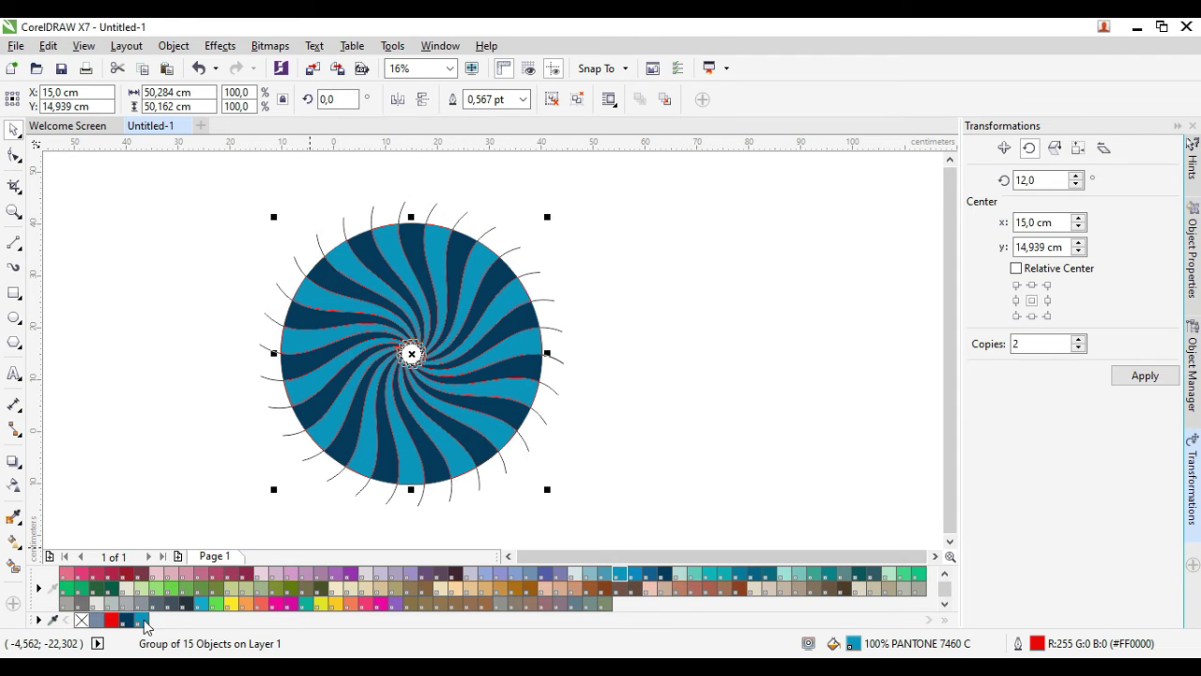
right_click(81, 621)
left_click(706, 459)
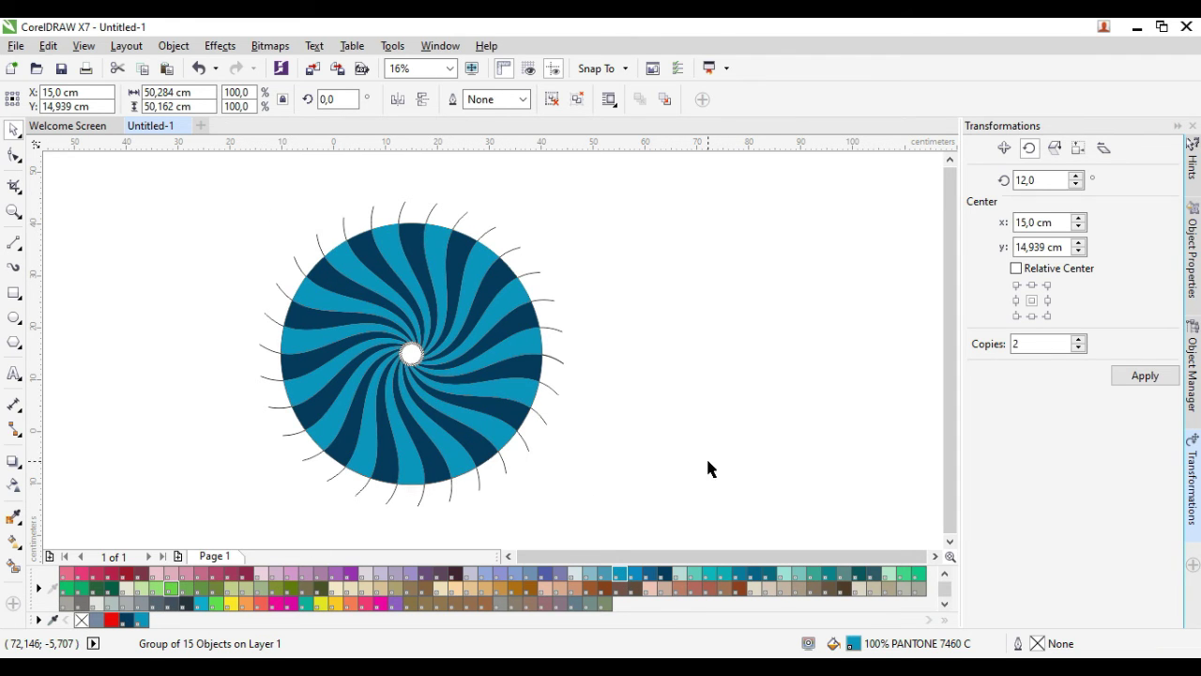
Delete the group of radial curves, then ungroup the dark blue segments and weld them into one curve.
left_click(478, 489)
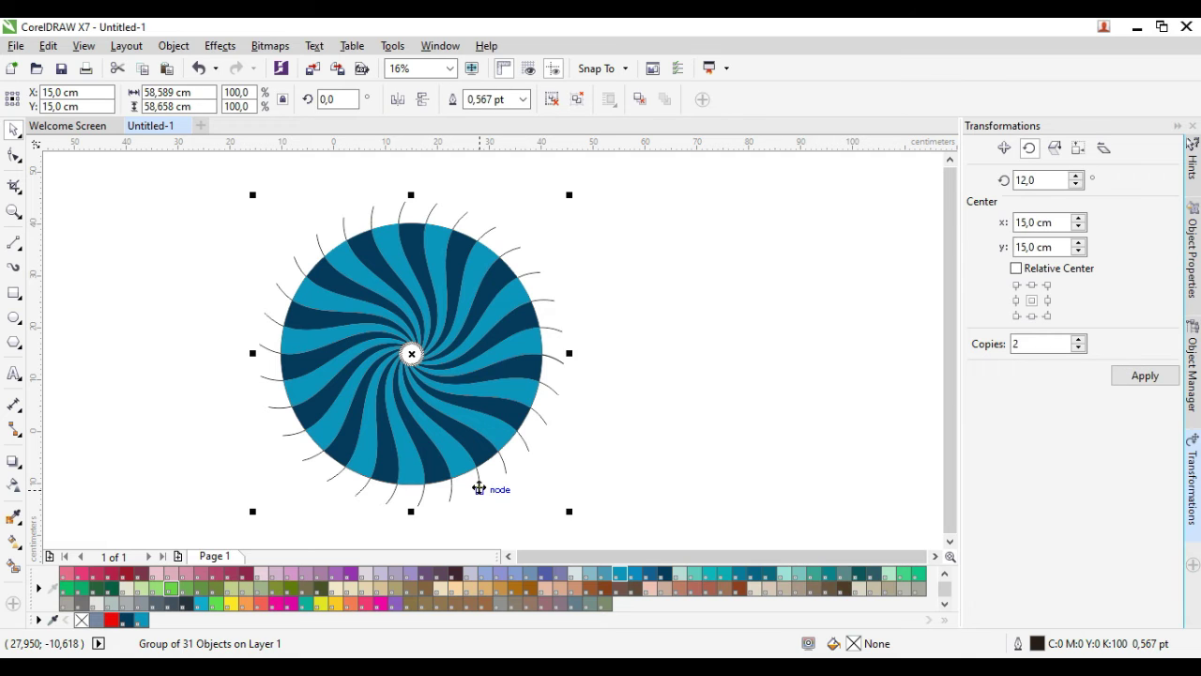
left_click(477, 485)
left_click(481, 458)
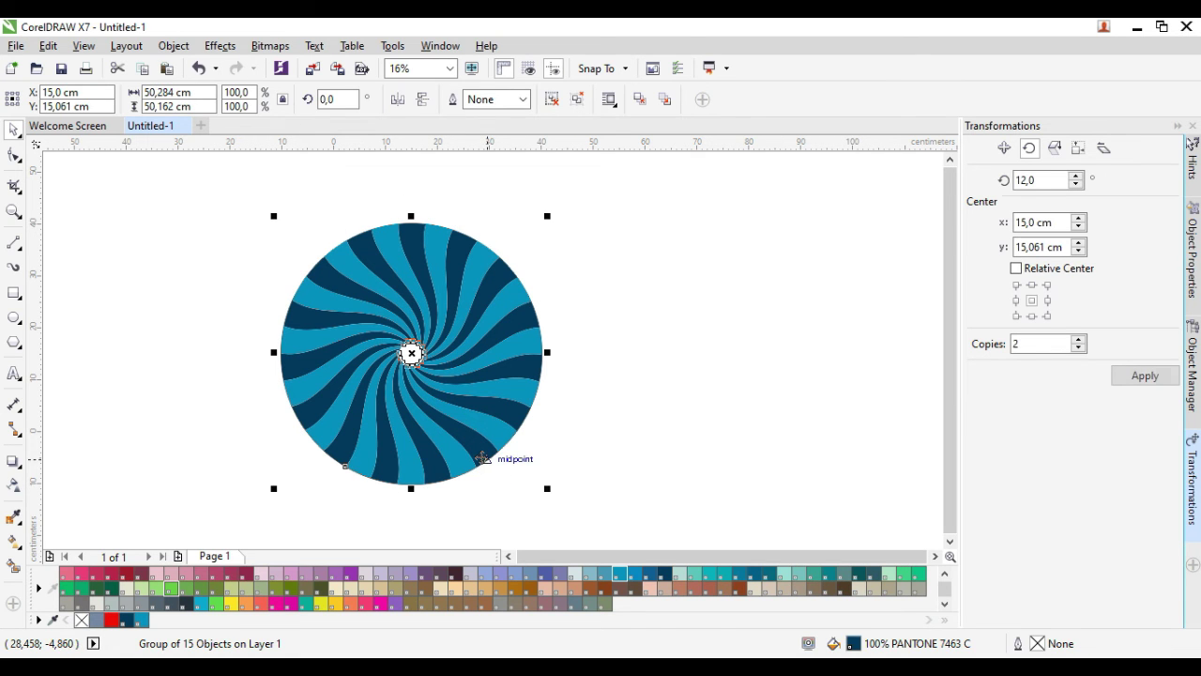
left_click(551, 98)
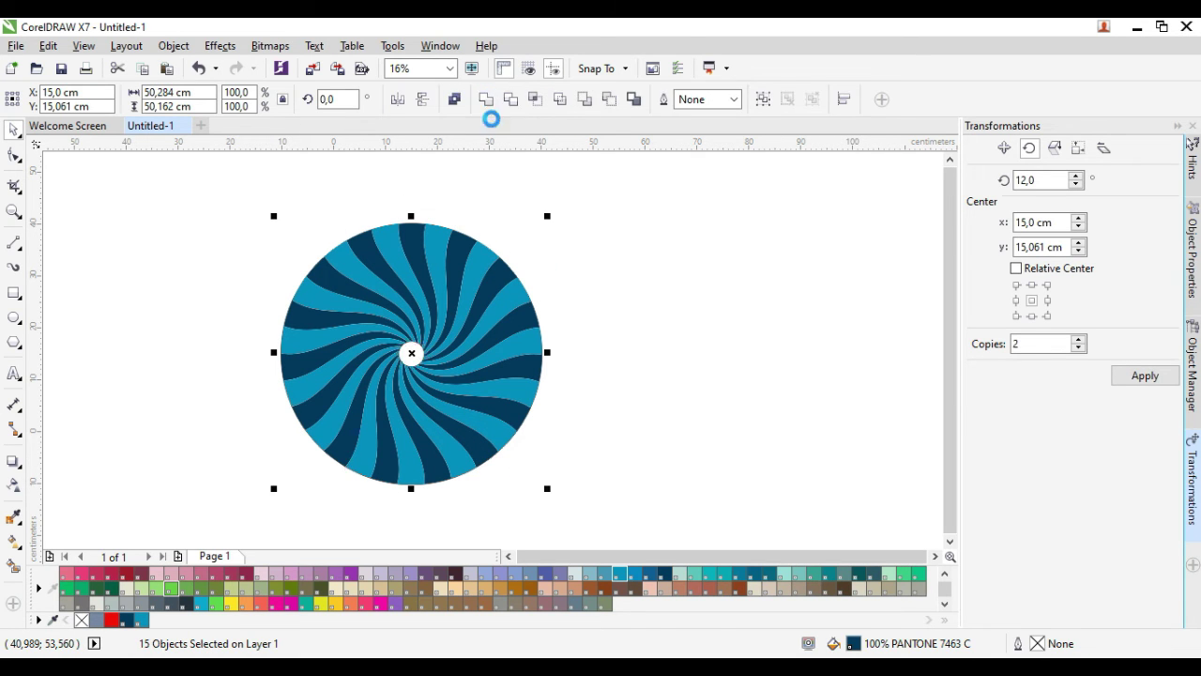
left_click(488, 100)
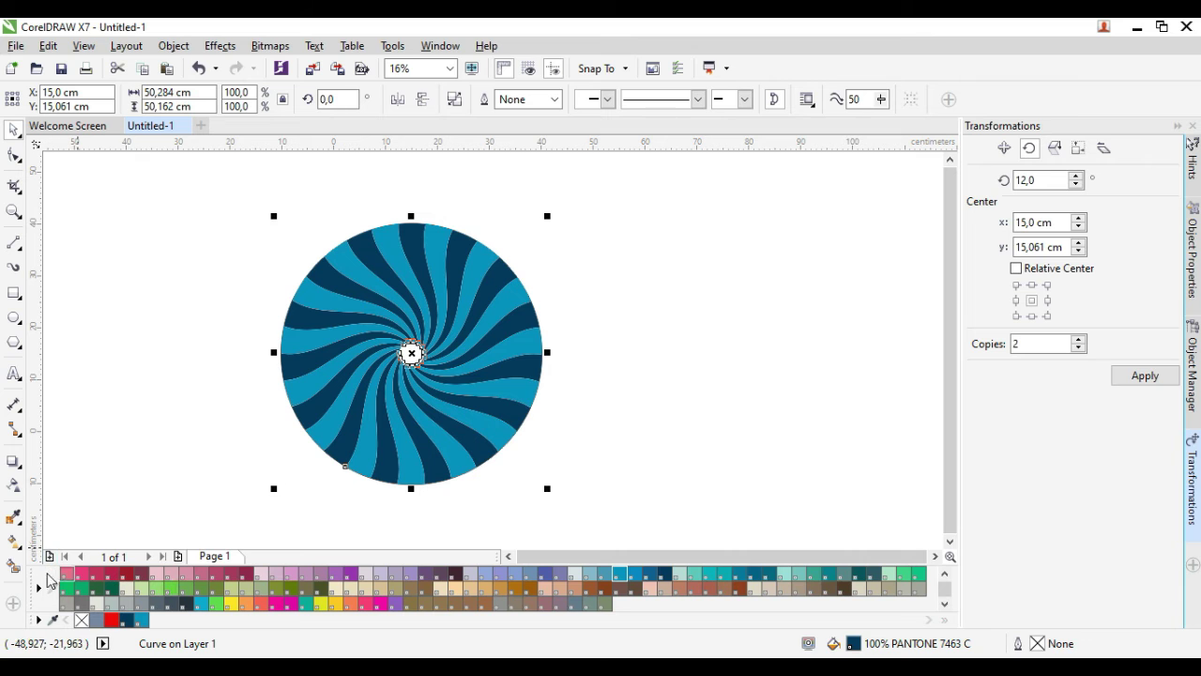
left_click(228, 485)
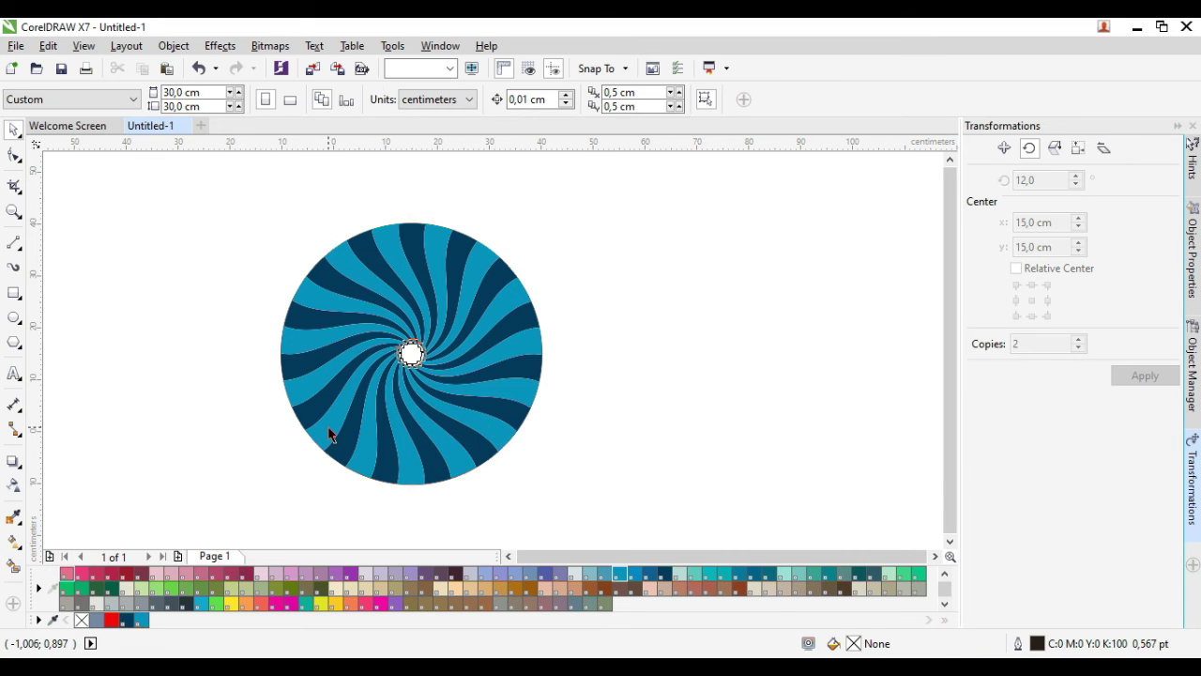
Ungroup and weld the light blue segments into one curve, and delete the small circle at the swirl's centre.
left_click(328, 433)
left_click(558, 99)
left_click(484, 98)
left_click(662, 438)
left_click(409, 349)
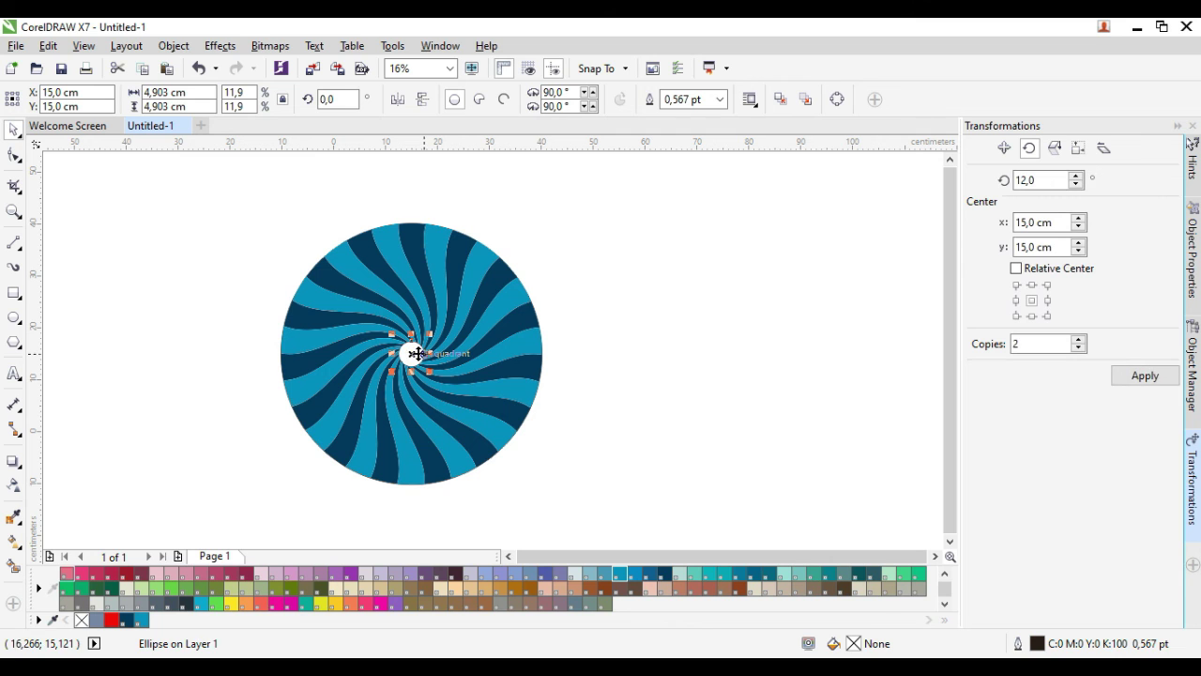
key("Delete")
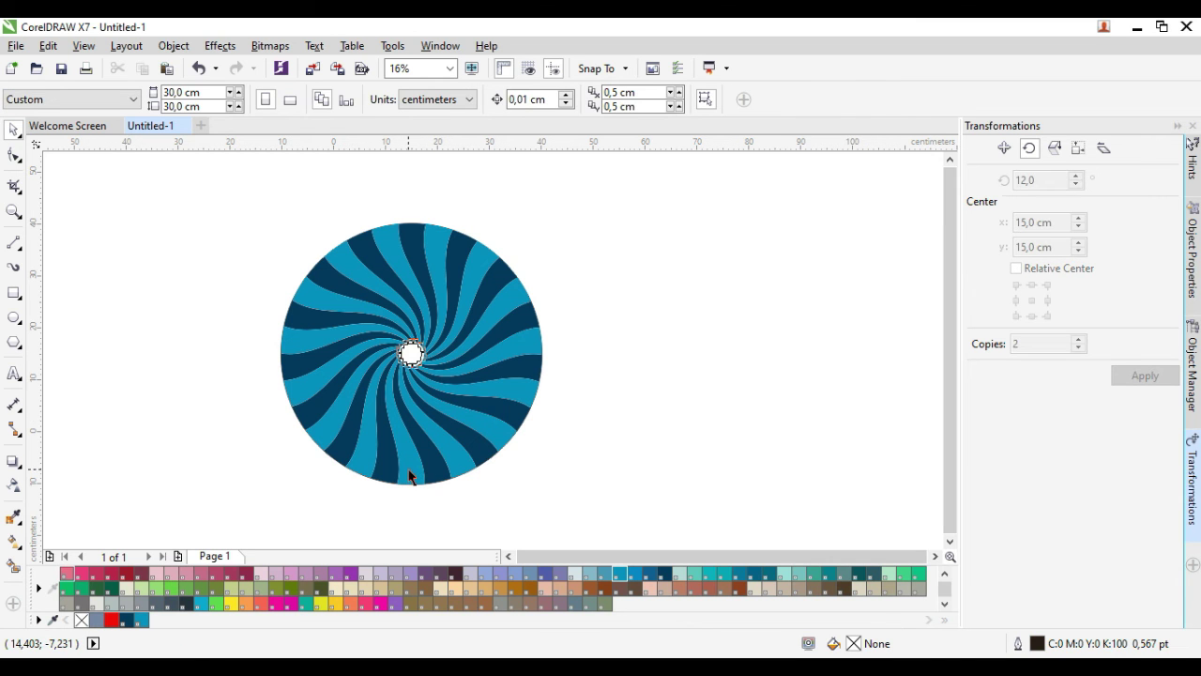
Apply an elliptical fountain fill from white to light blue to the welded light blue curve.
left_click(420, 360)
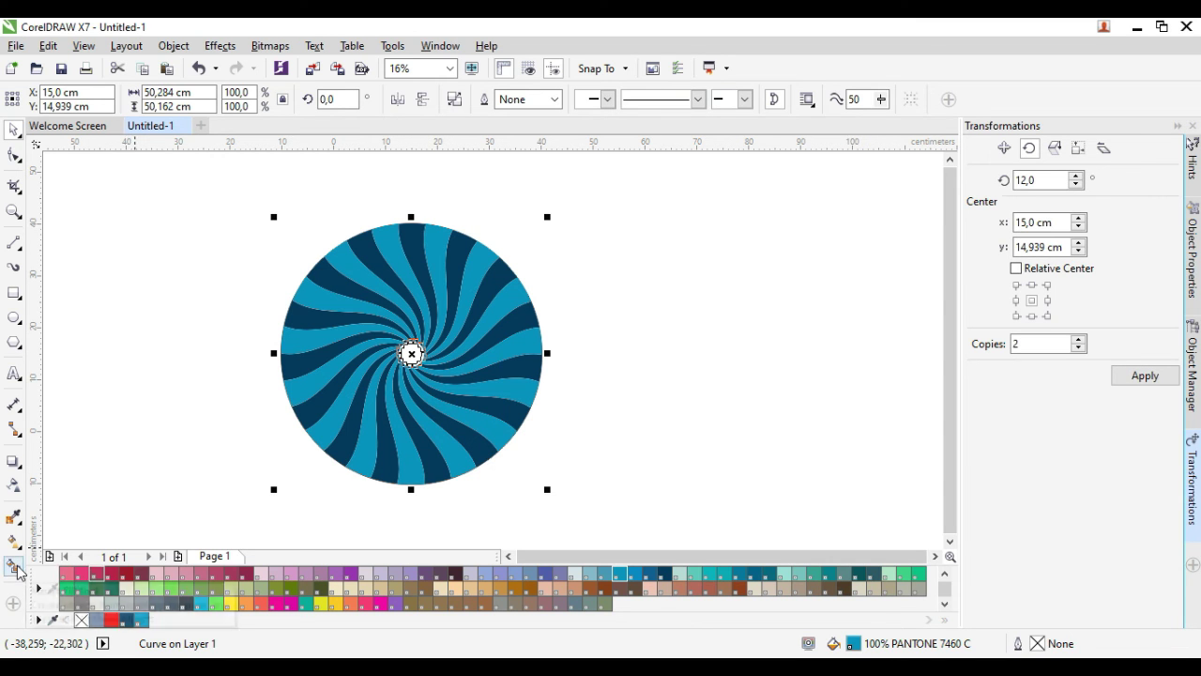
left_click(15, 566)
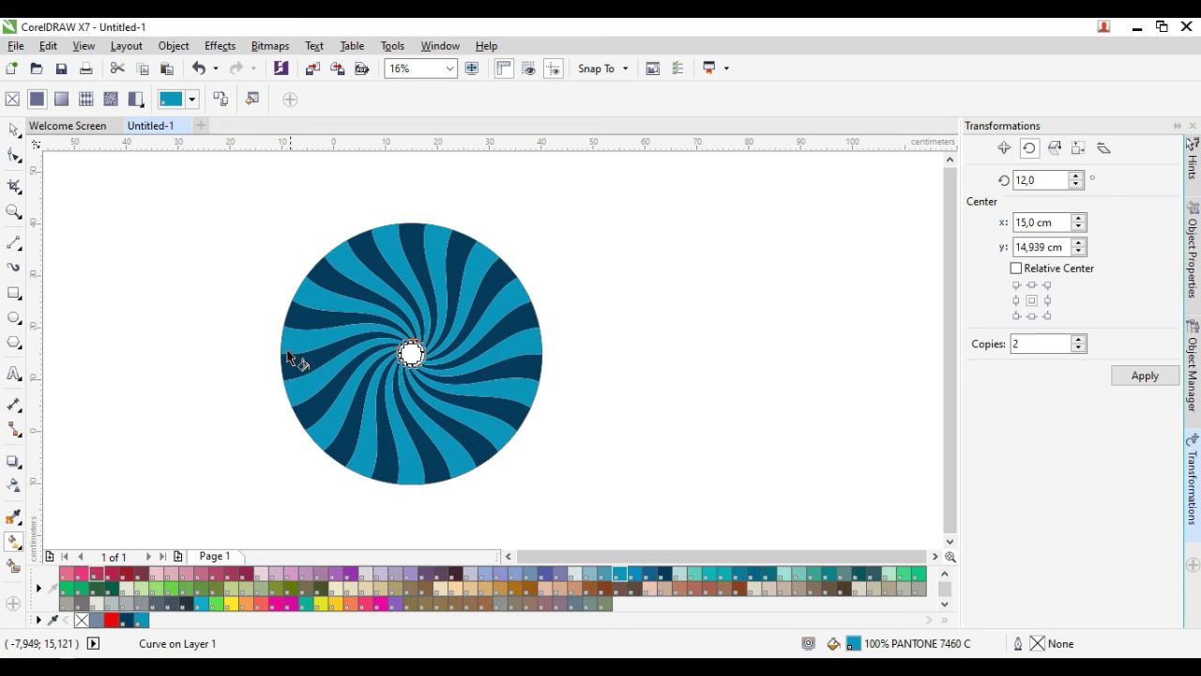
left_click_drag(419, 346, 418, 341)
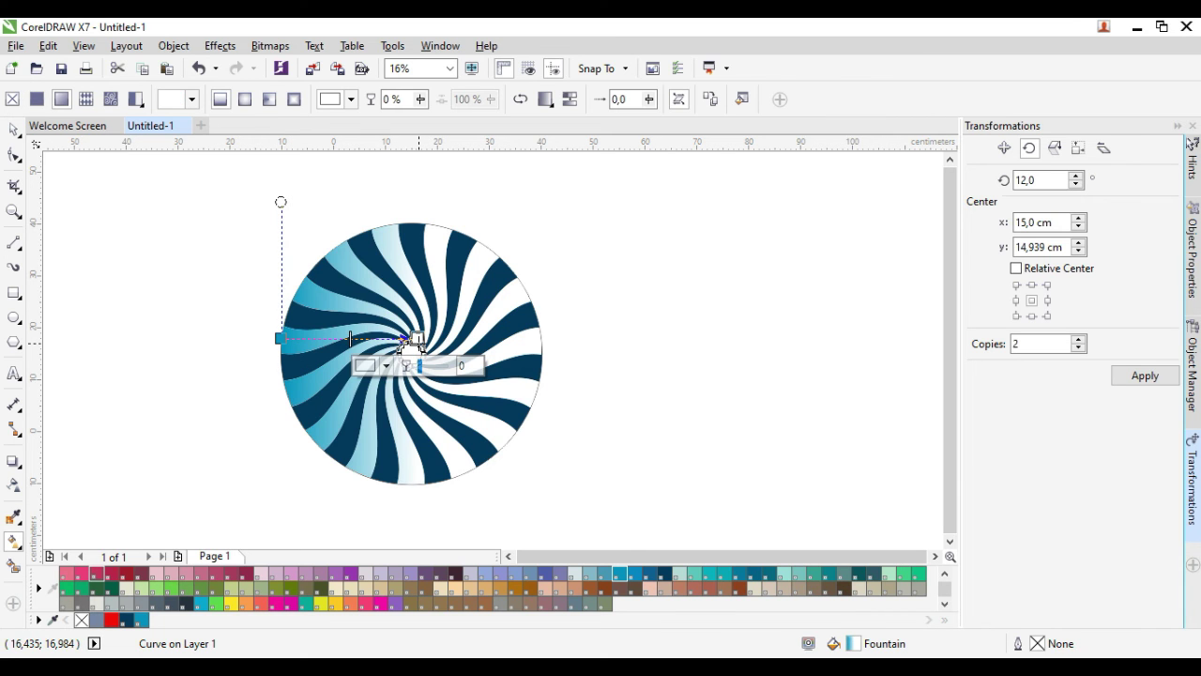
left_click(244, 100)
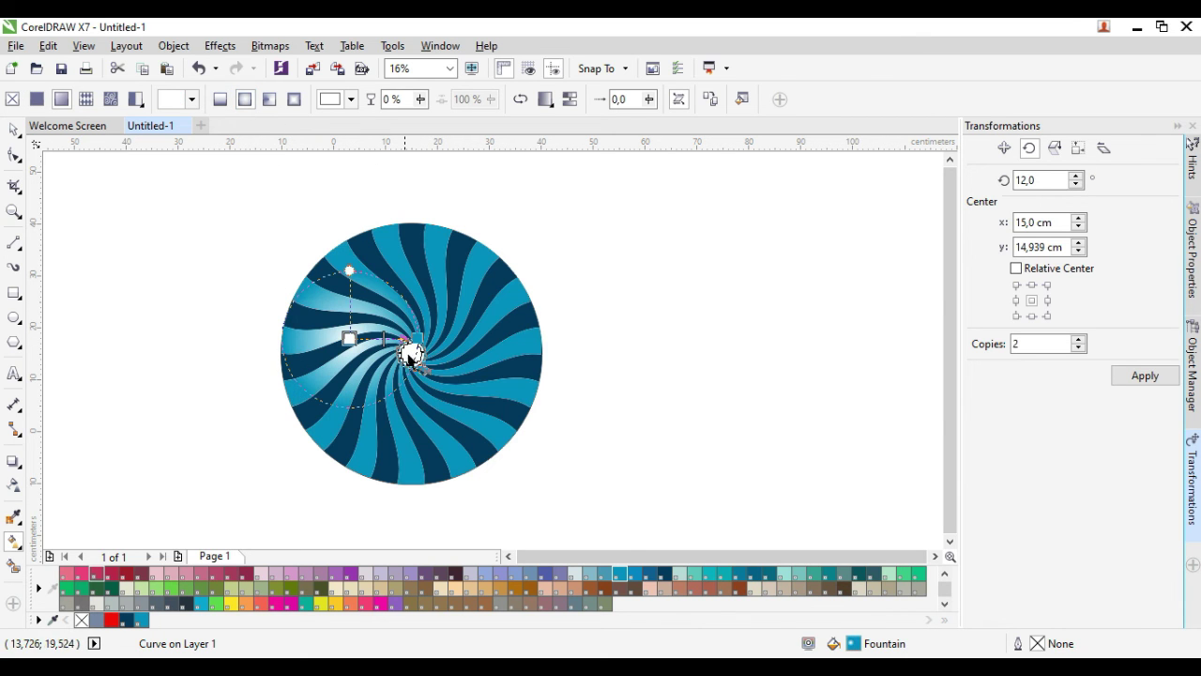
Centre the fountain fill's white node on the swirl's middle and extend its blue node just beyond the outer edge.
left_click_drag(416, 338, 503, 337)
left_click_drag(350, 339, 413, 338)
left_click_drag(503, 338, 551, 337)
left_click_drag(411, 338, 411, 354)
left_click_drag(551, 338, 554, 354)
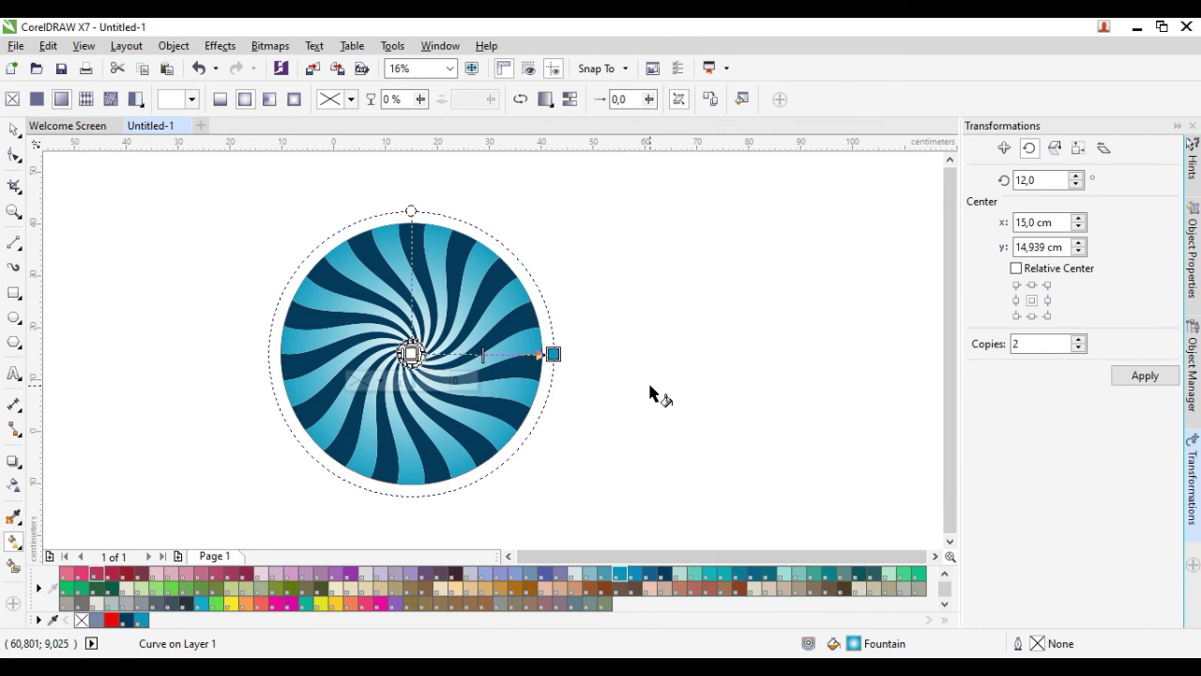
key("space")
left_click(649, 394)
Apply an elliptical fountain fill to the welded dark blue curve, running from white to dark blue at the swirl's outer edge.
left_click(526, 321)
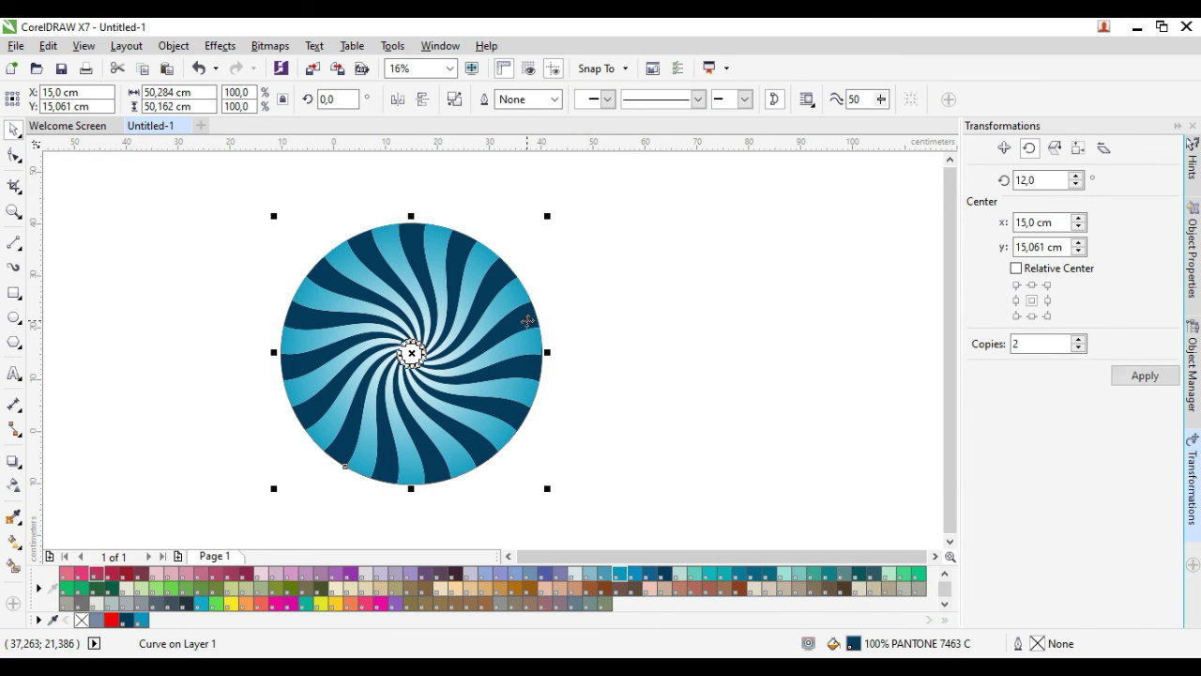
left_click(14, 539)
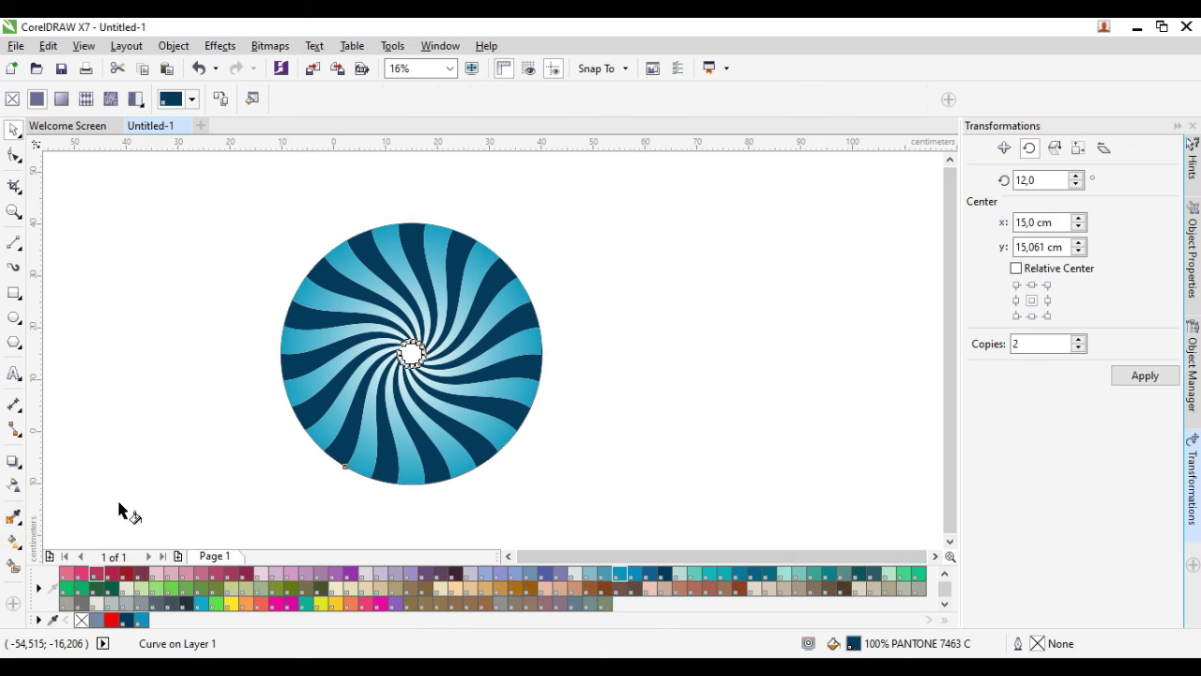
left_click_drag(362, 359, 278, 351)
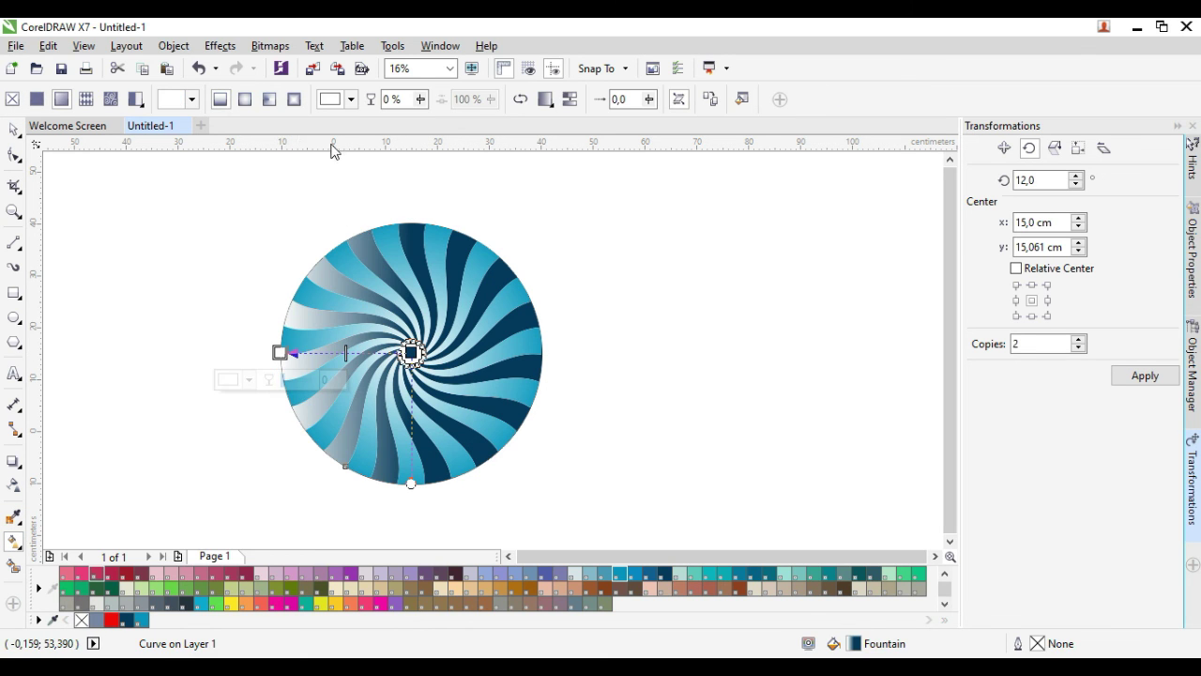
left_click(245, 99)
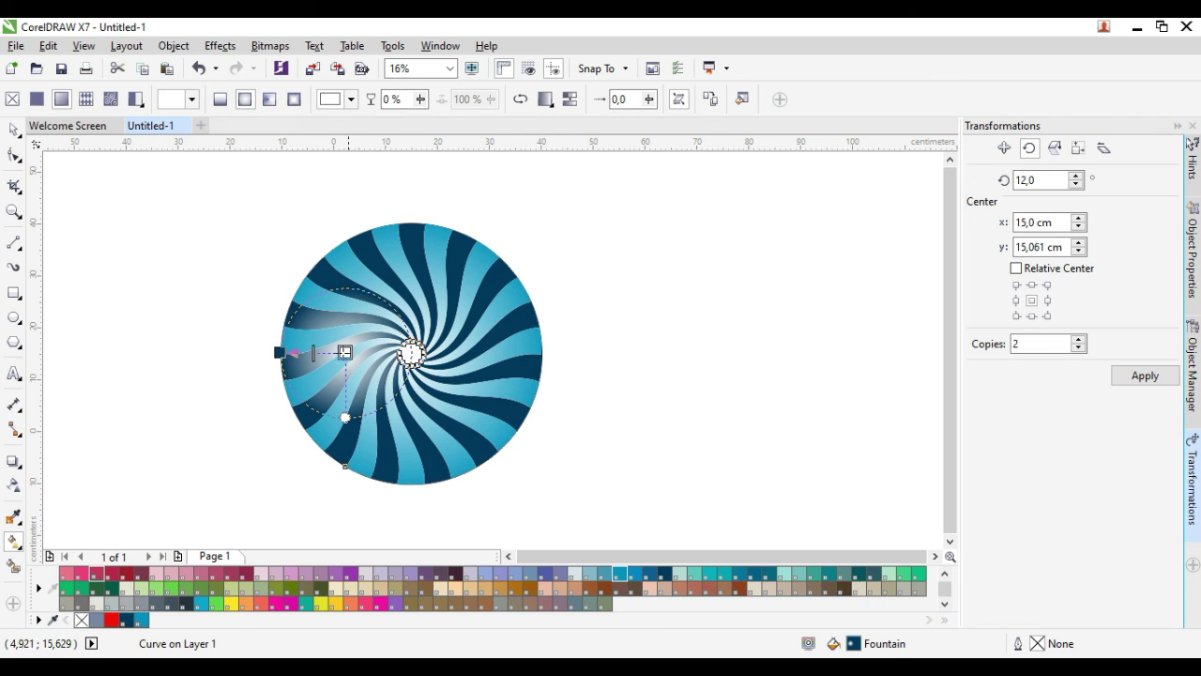
Centre the dark curve's white fountain fill node on the swirl's middle and recolour that node bright light blue.
left_click_drag(344, 352, 411, 353)
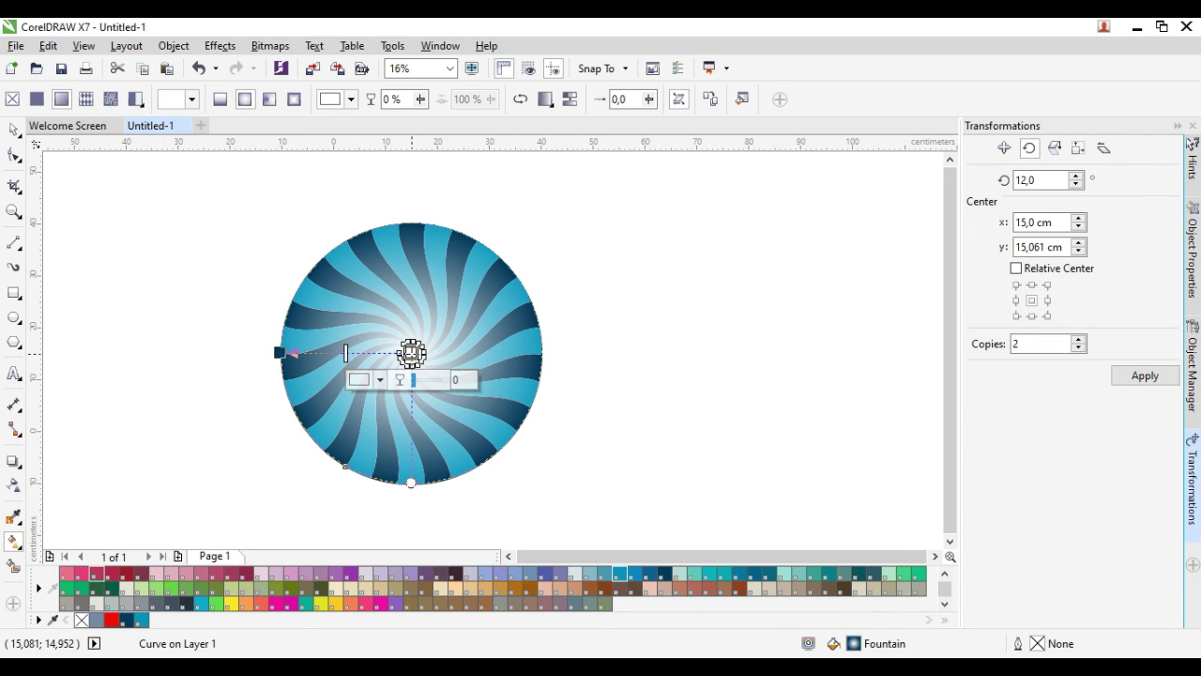
left_click(200, 605)
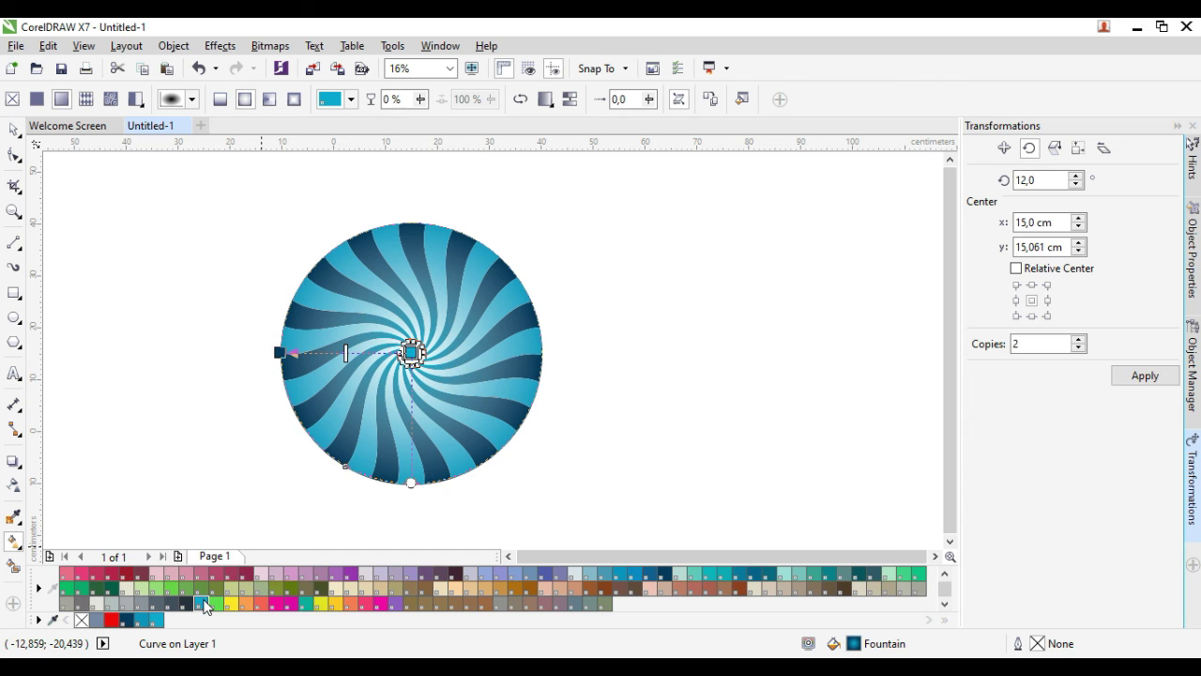
key("space")
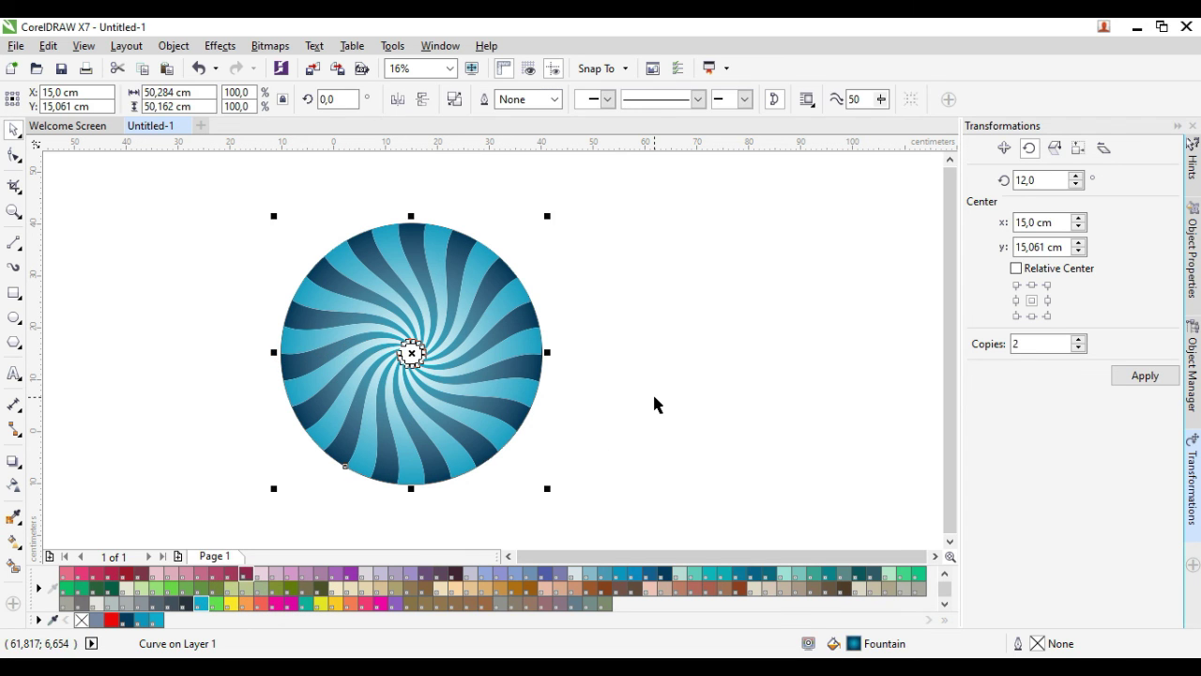
Select all the pieces of the swirl, group them into one object, and clear the selection.
left_click(653, 395)
left_click_drag(215, 204, 669, 505)
key("ctrl+g")
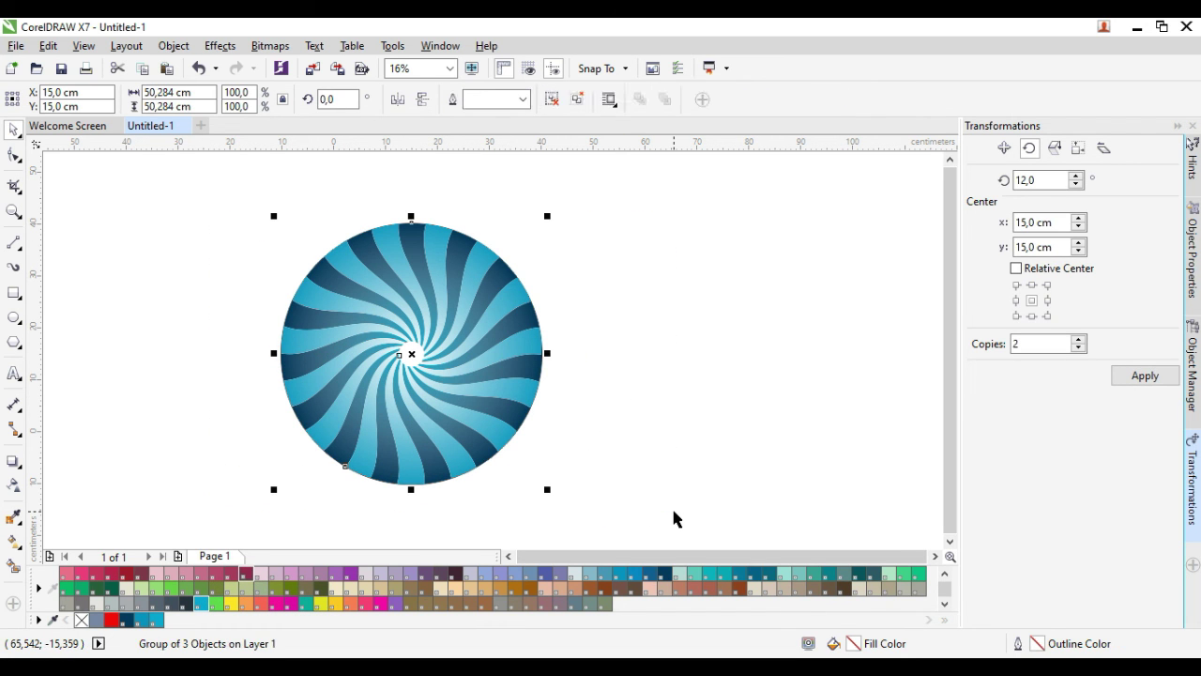
left_click(659, 457)
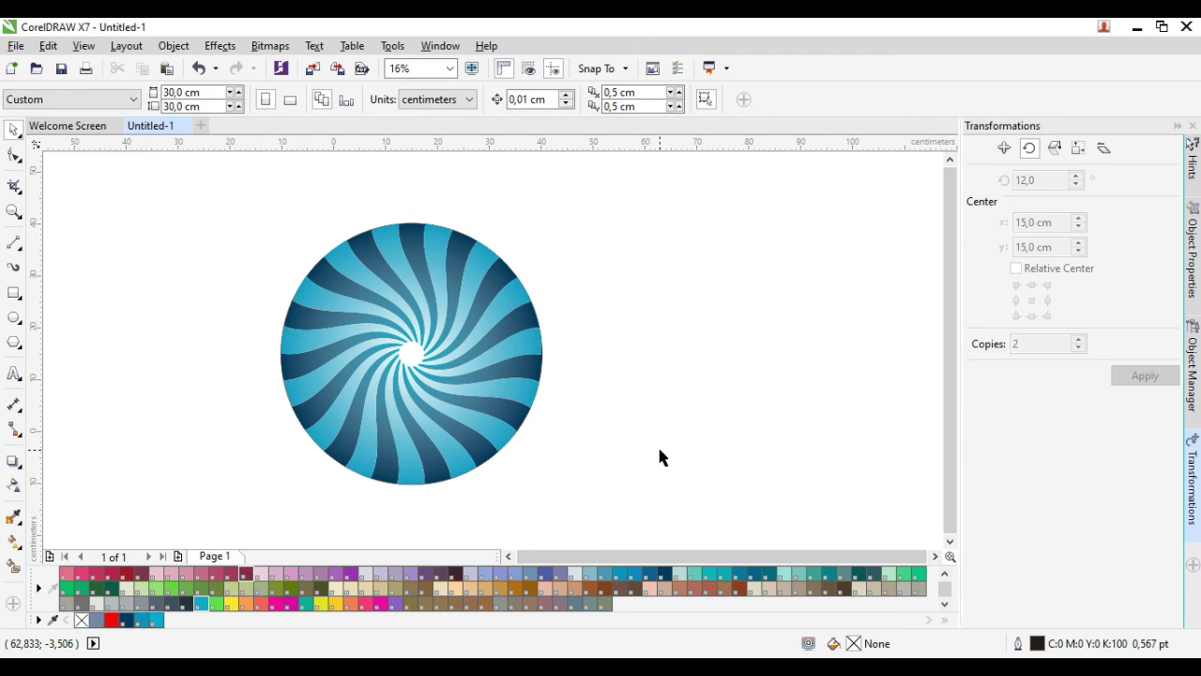